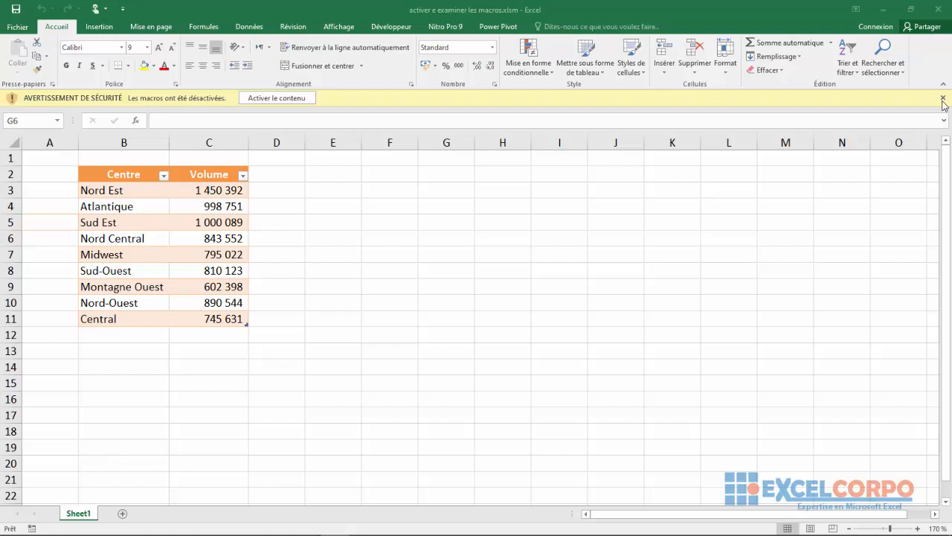
Step: Enable the blocked macro content of the workbook from the security warning
{"action": "left_click", "coordinate": [288, 101]}
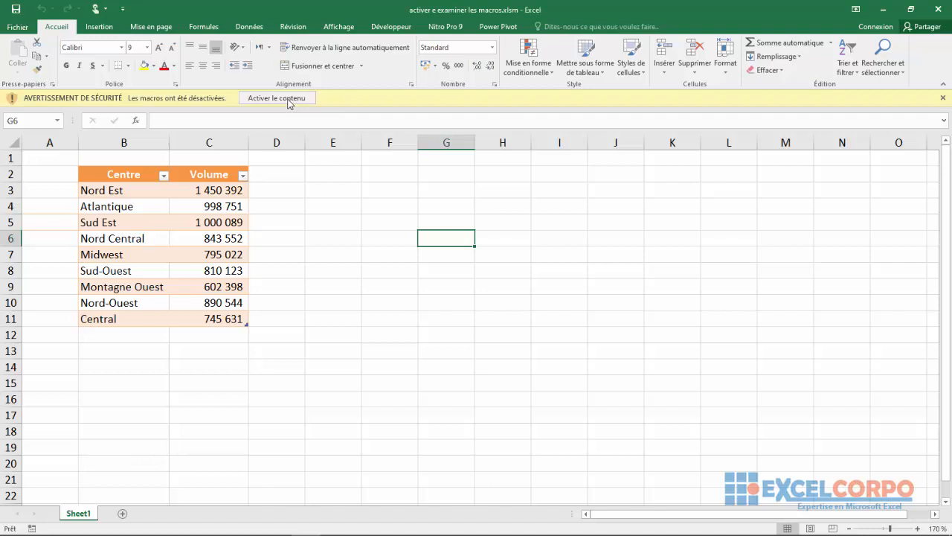
{"action": "left_click", "coordinate": [286, 99]}
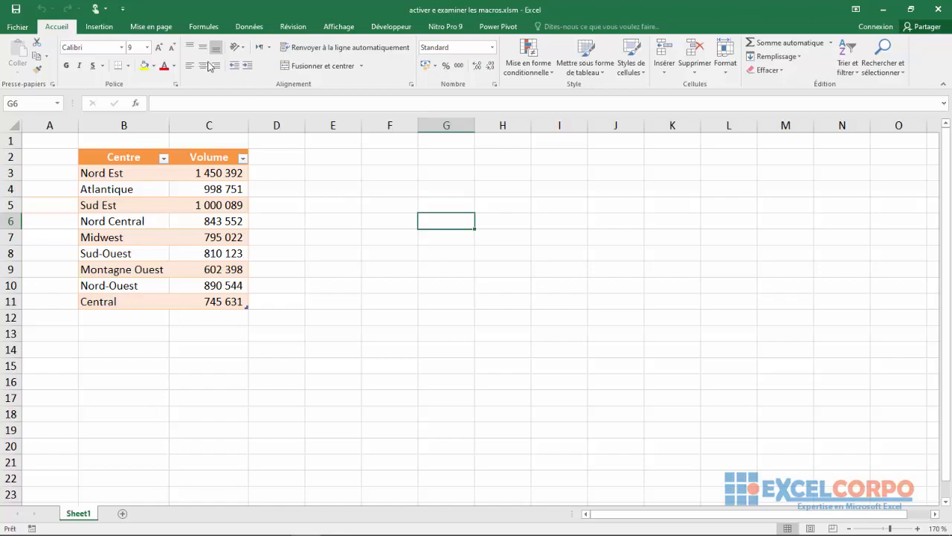
Step: Examine the macro security choices in the Trust Center's macro settings and leave the Excel options without saving
{"action": "left_click", "coordinate": [16, 27]}
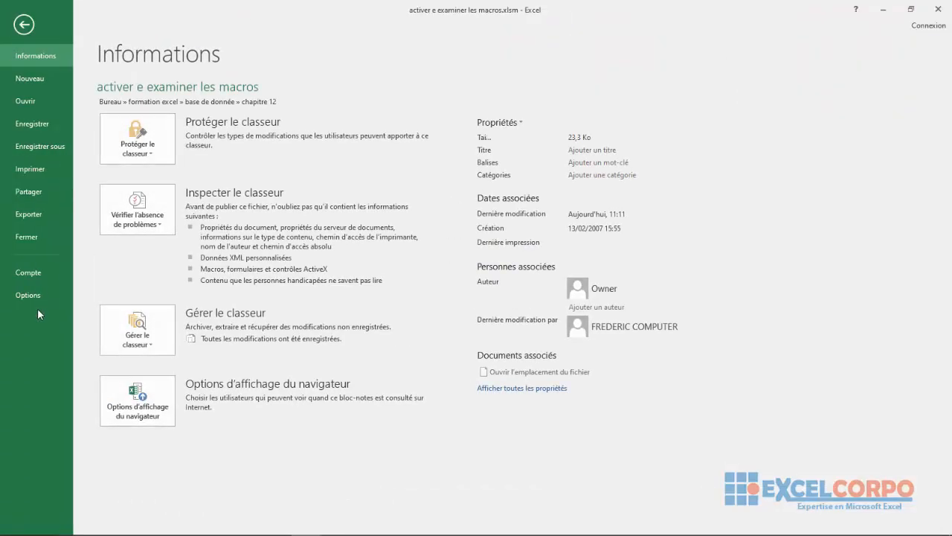
{"action": "left_click", "coordinate": [34, 301]}
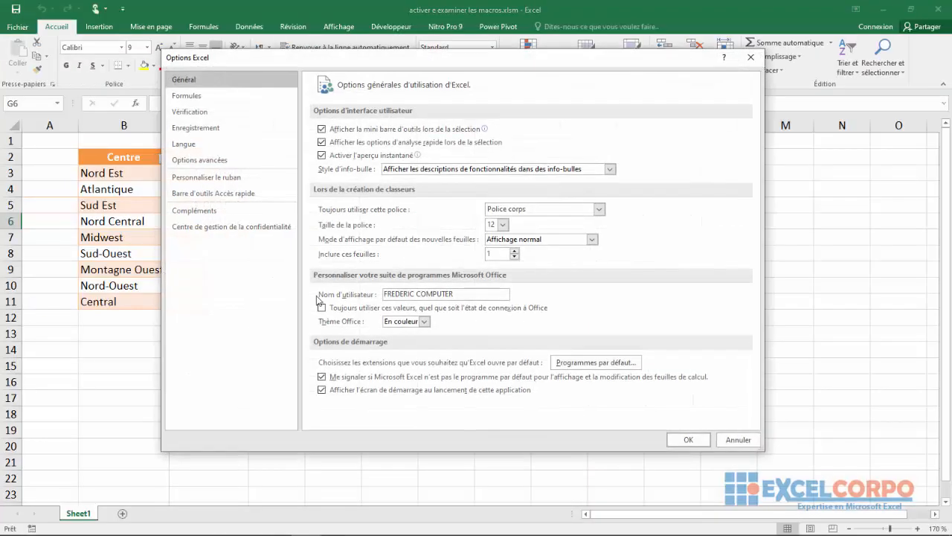
{"action": "left_click", "coordinate": [220, 237]}
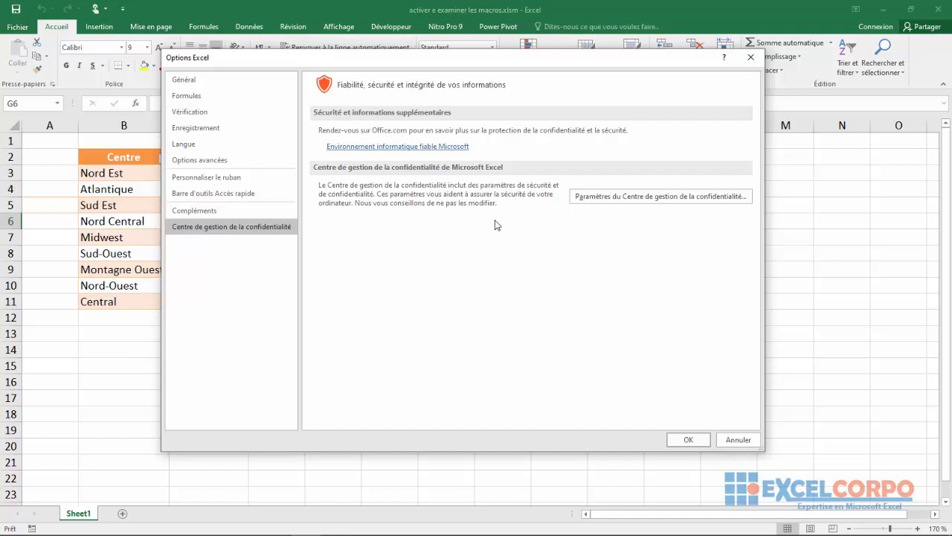
{"action": "left_click", "coordinate": [606, 197]}
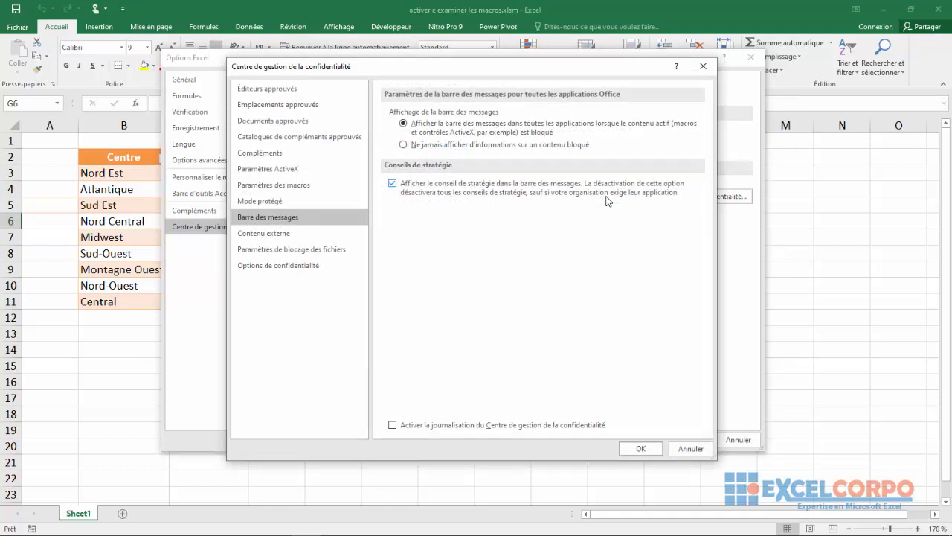
{"action": "left_click", "coordinate": [301, 184]}
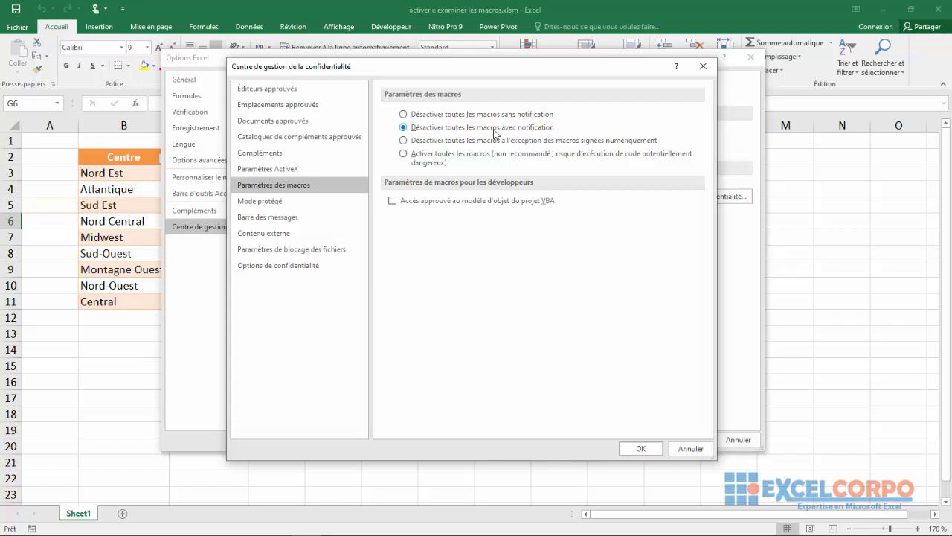
{"action": "left_click", "coordinate": [403, 140]}
{"action": "left_click", "coordinate": [405, 155]}
{"action": "left_click", "coordinate": [401, 128]}
{"action": "left_click", "coordinate": [711, 70]}
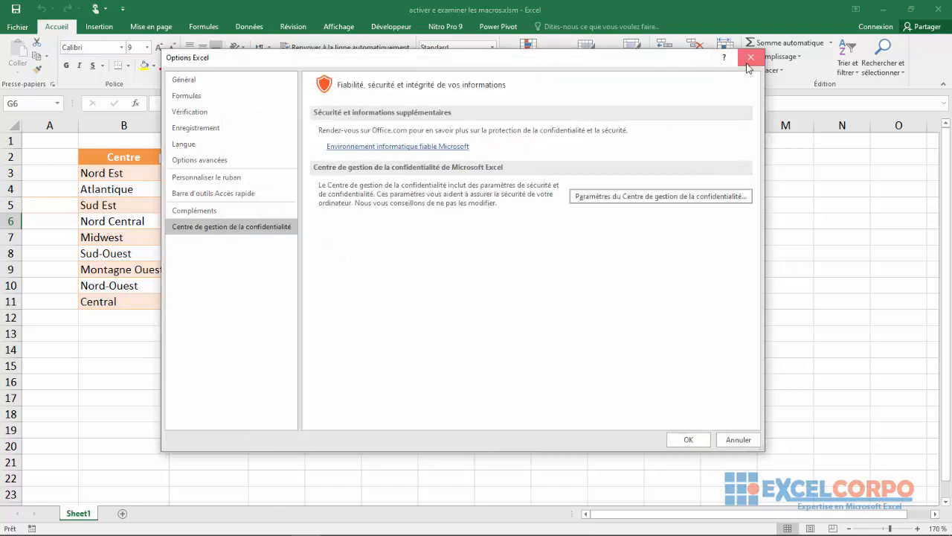
{"action": "left_click", "coordinate": [751, 58]}
{"action": "left_click", "coordinate": [581, 192]}
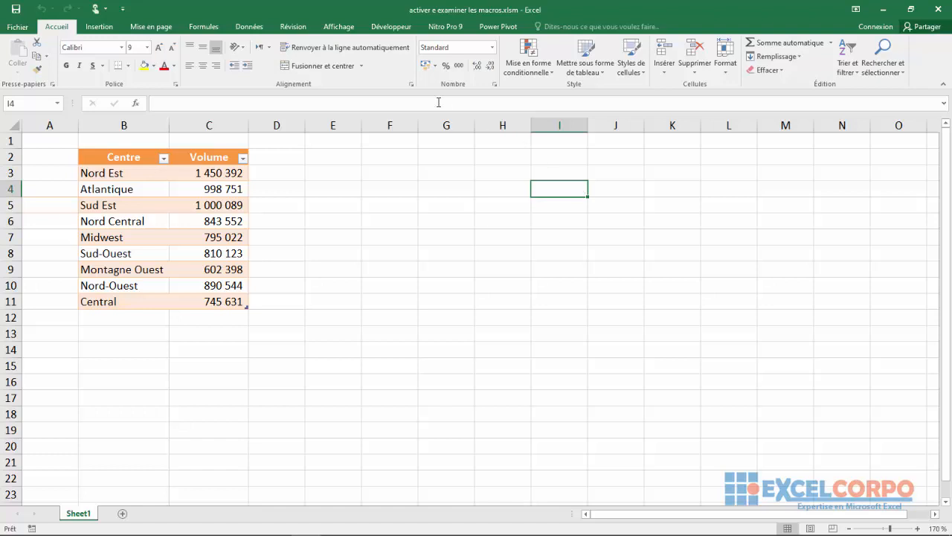
Step: Set the Trust Center's macro security to "Désactiver toutes les macros avec notification" and confirm the Excel options
{"action": "left_click", "coordinate": [14, 27]}
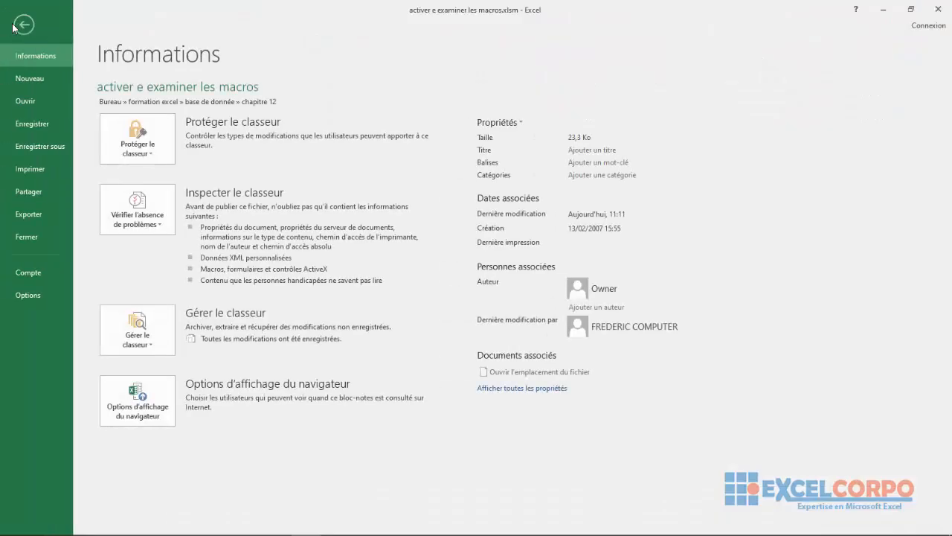
{"action": "left_click", "coordinate": [28, 295]}
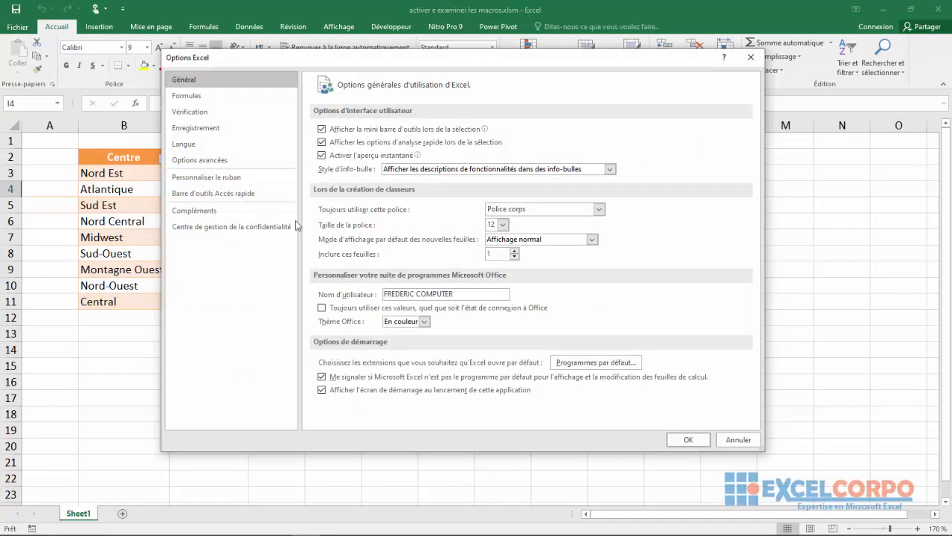
{"action": "left_click", "coordinate": [260, 235]}
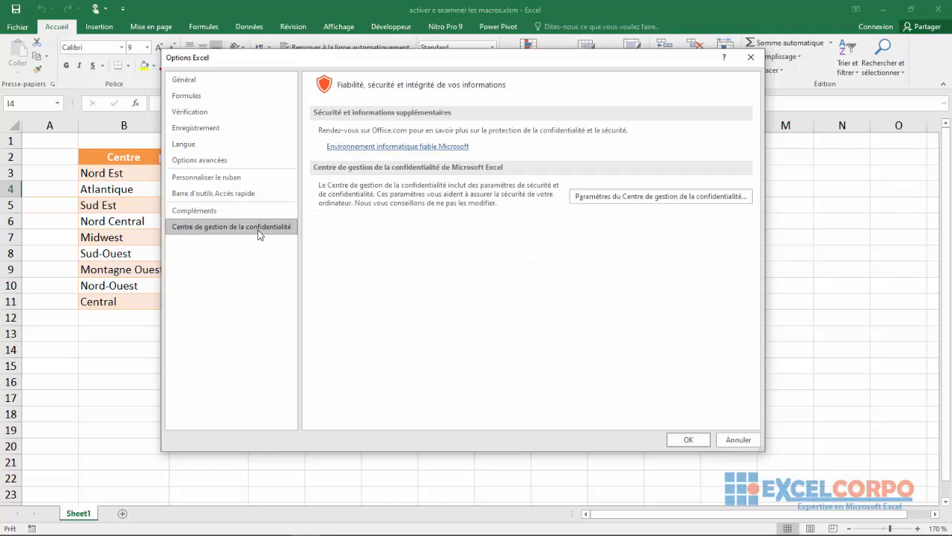
{"action": "left_click", "coordinate": [650, 198]}
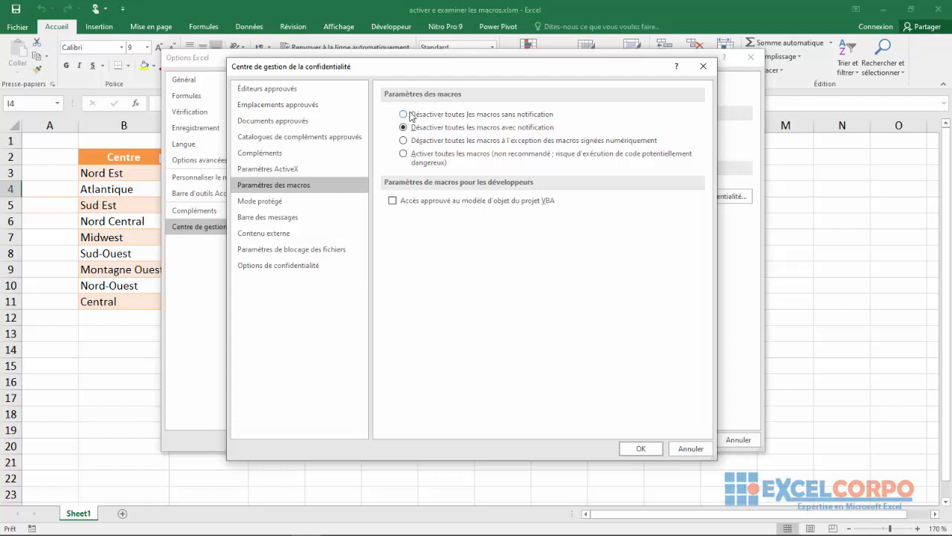
{"action": "left_click", "coordinate": [404, 141]}
{"action": "left_click", "coordinate": [404, 154]}
{"action": "left_click", "coordinate": [403, 127]}
{"action": "left_click", "coordinate": [636, 447]}
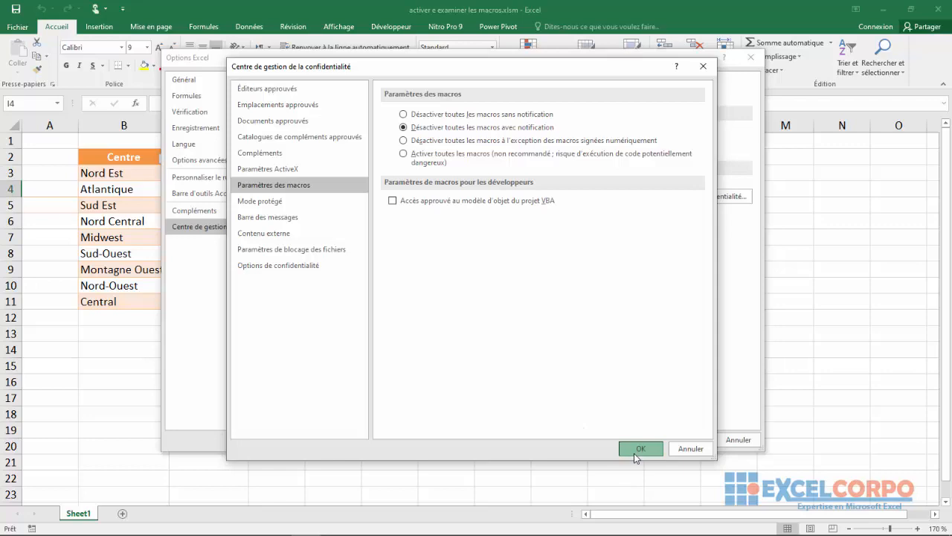
{"action": "left_click", "coordinate": [682, 439]}
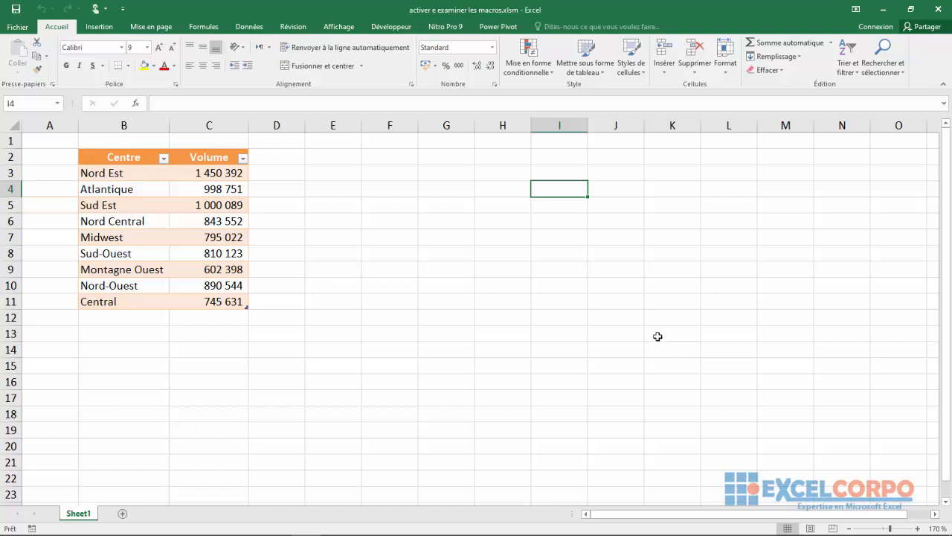
Step: Examine the code of the surligner macro in the Visual Basic editor
{"action": "left_click", "coordinate": [389, 27]}
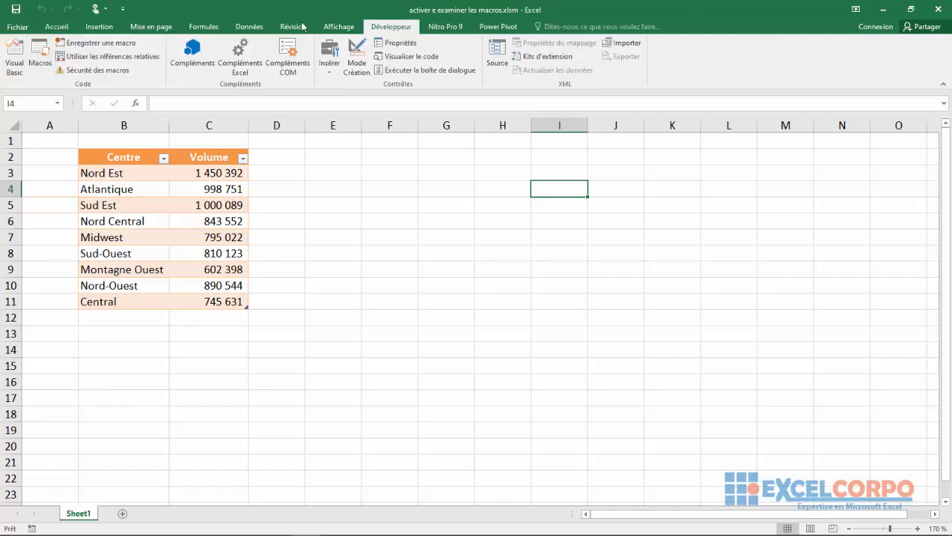
{"action": "left_click", "coordinate": [13, 63]}
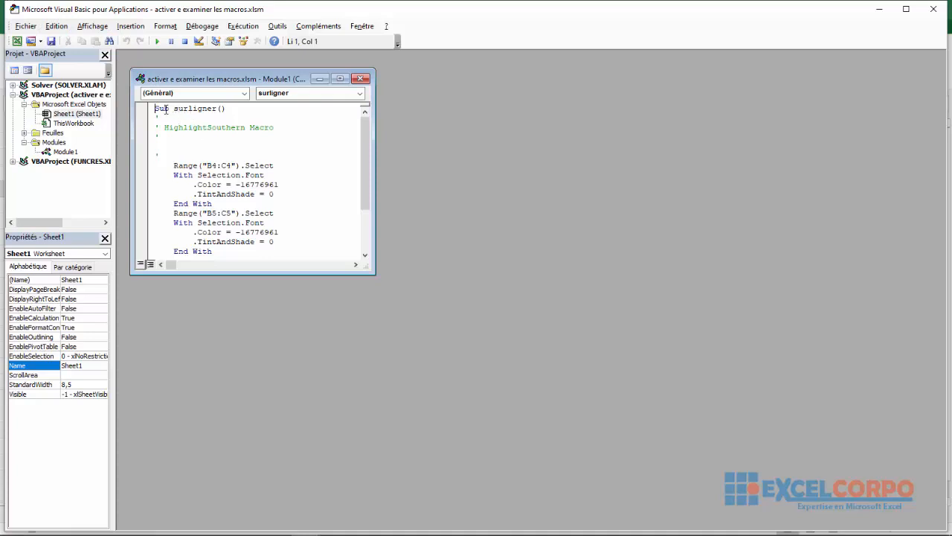
{"action": "left_click_drag", "start_coordinate": [155, 109], "coordinate": [335, 192]}
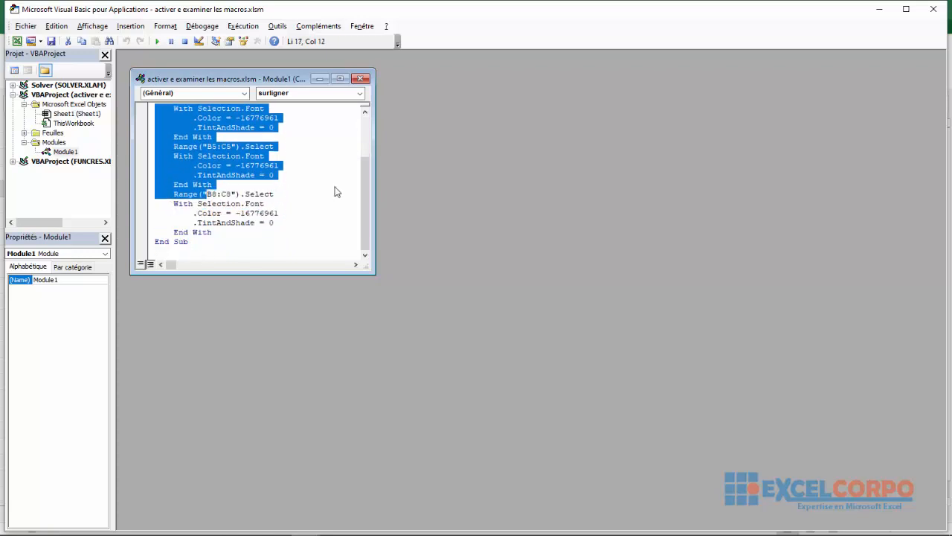
{"action": "left_click", "coordinate": [334, 188]}
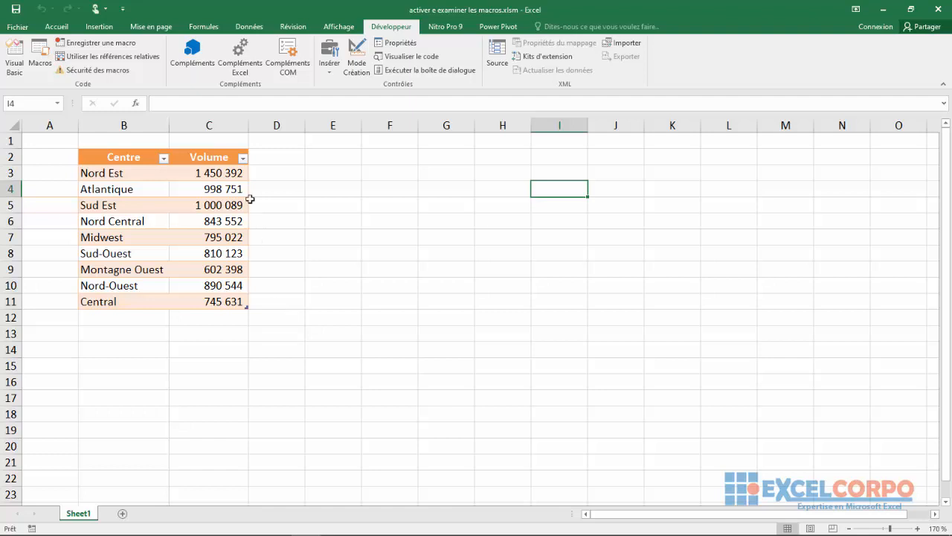
Step: Create a new macro named test from the workbook's macro list
{"action": "left_click", "coordinate": [345, 30]}
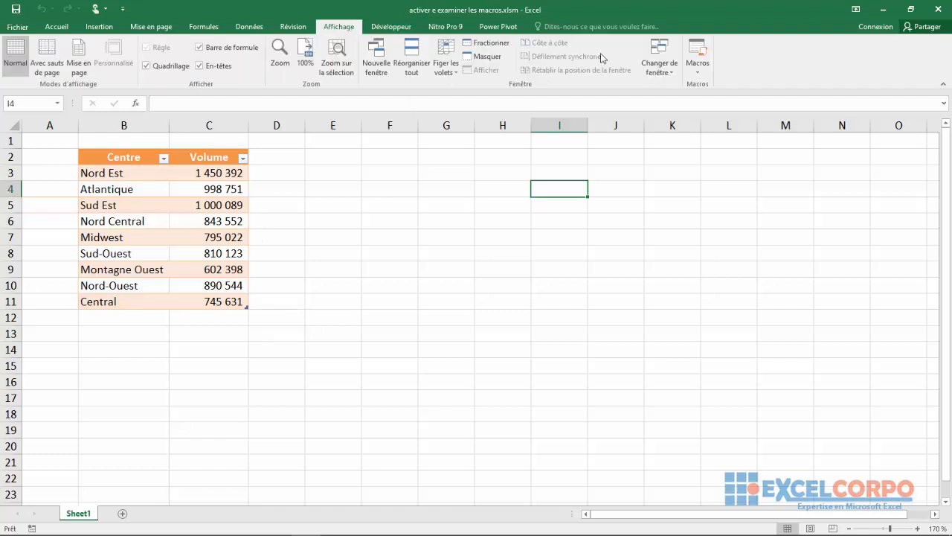
{"action": "left_click", "coordinate": [700, 74]}
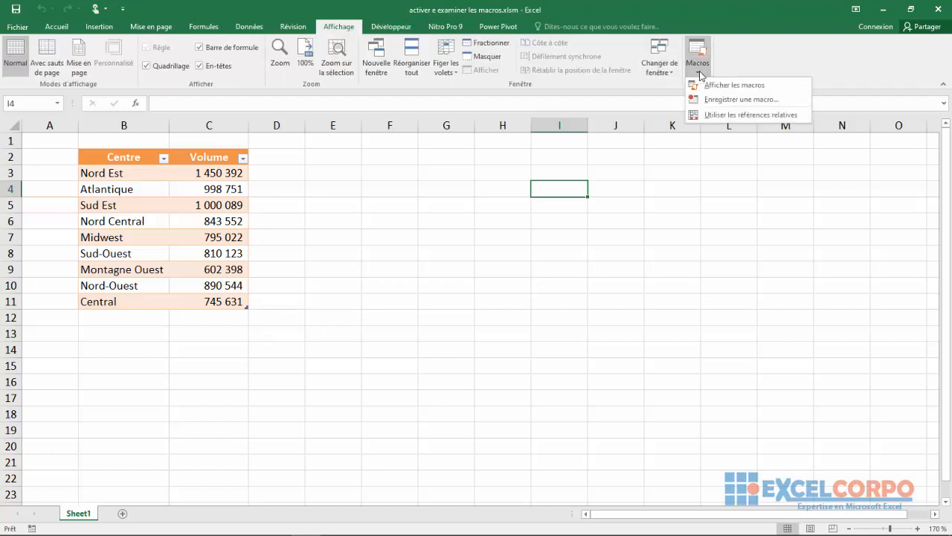
{"action": "left_click", "coordinate": [712, 85]}
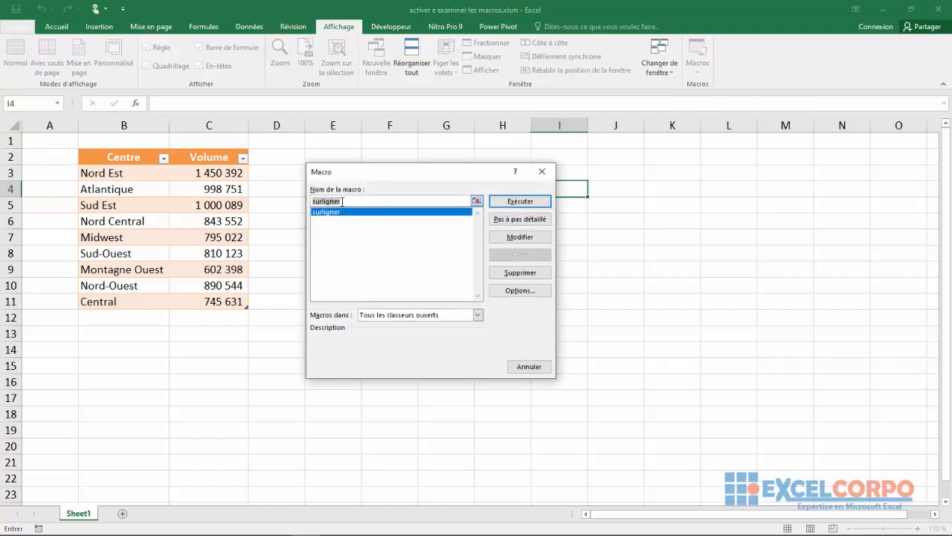
{"action": "key", "text": "Delete"}
{"action": "type", "text": "t"}
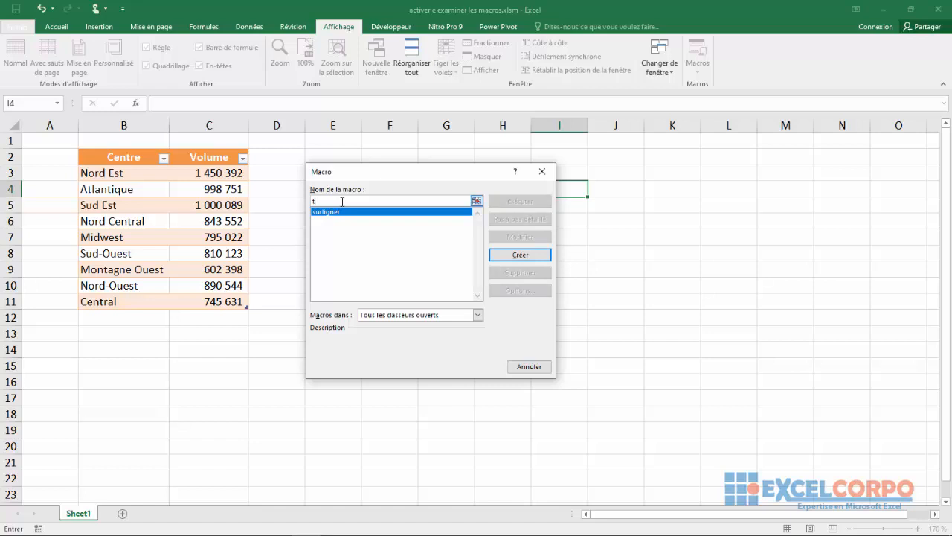
{"action": "type", "text": "sest"}
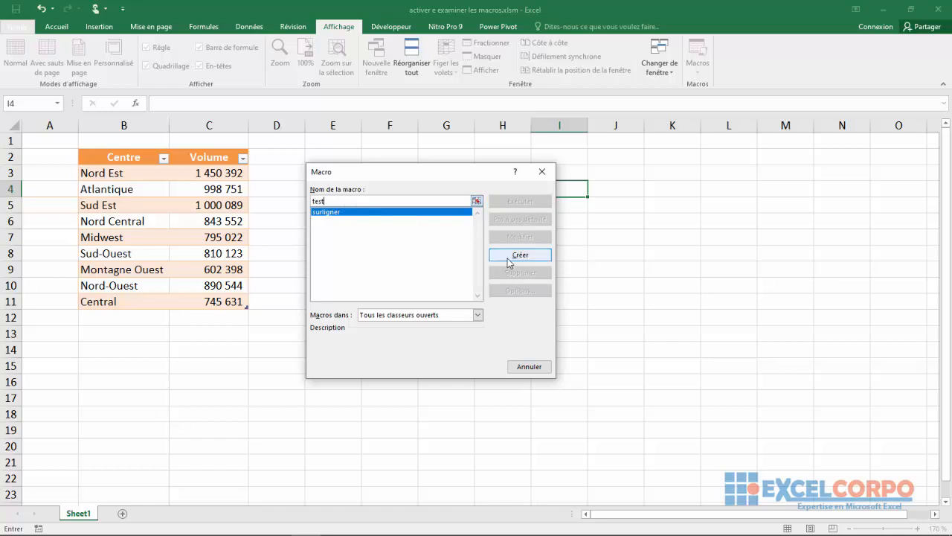
{"action": "left_click", "coordinate": [509, 257]}
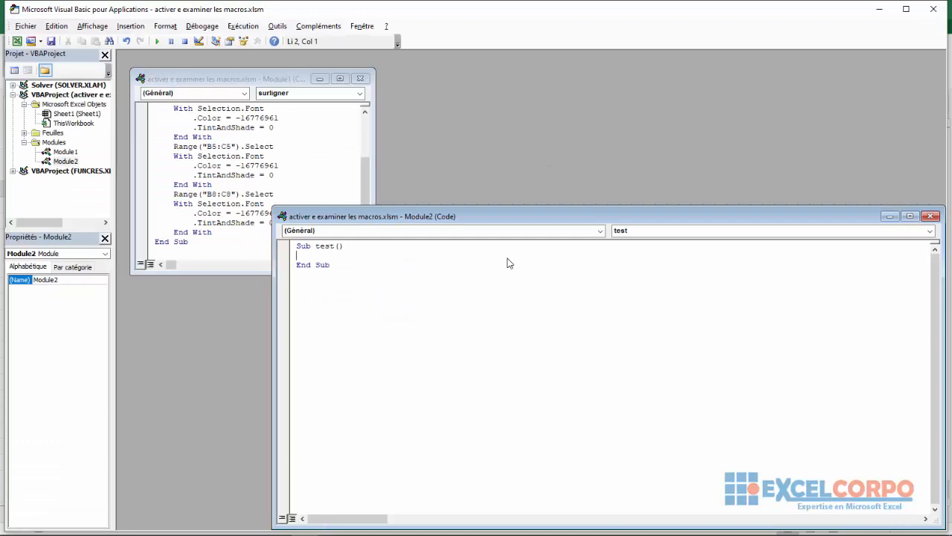
Step: Add the line Range("C4:C9").Select to the body of the test macro
{"action": "left_click_drag", "start_coordinate": [527, 217], "coordinate": [510, 151]}
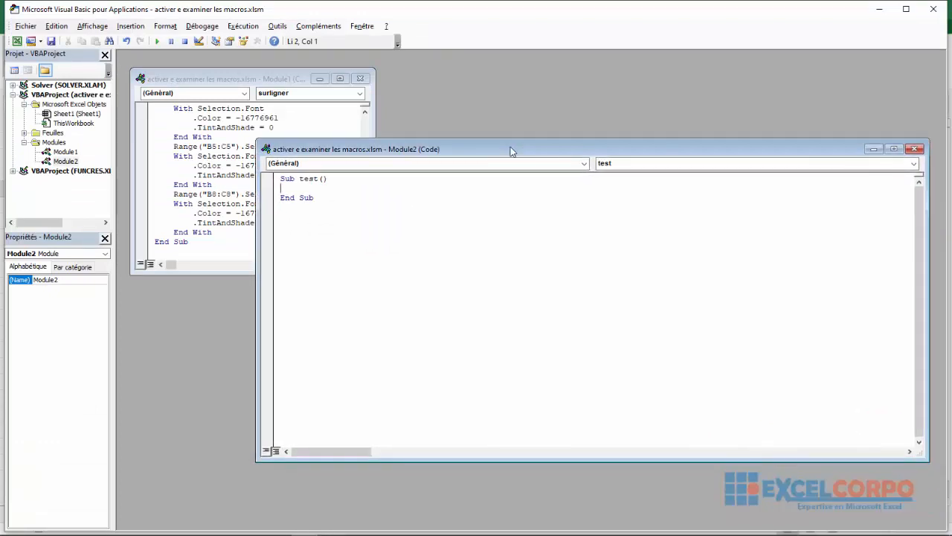
{"action": "type", "text": "range()\"C4:C9\").se"}
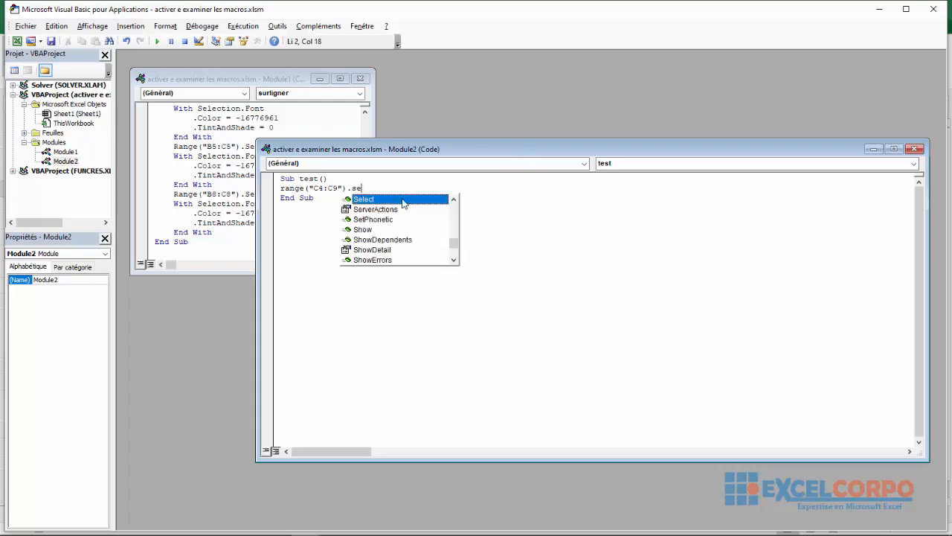
{"action": "double_click", "coordinate": [402, 199]}
{"action": "left_click", "coordinate": [403, 199]}
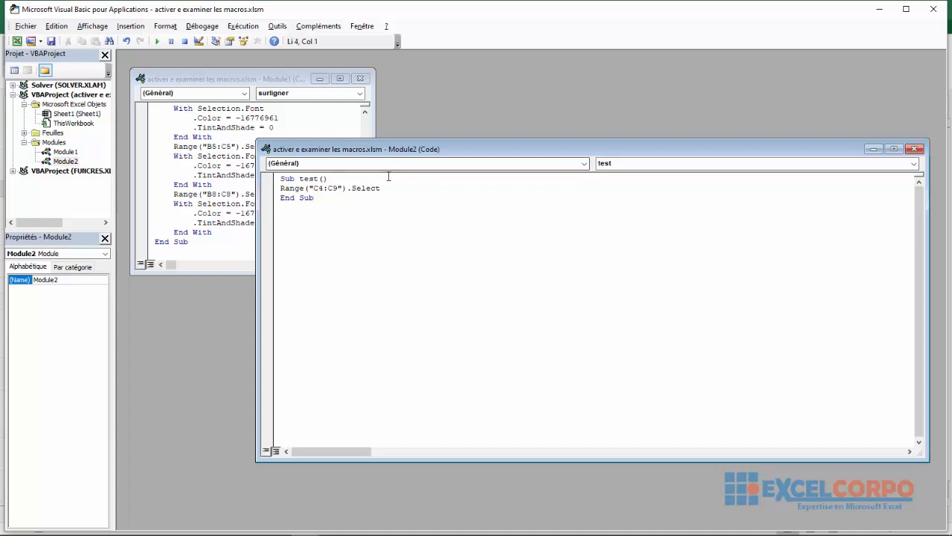
{"action": "left_click", "coordinate": [383, 188]}
Step: Add the line Selection.Font.Bold = True below the range selection in the test macro
{"action": "key", "text": "Return"}
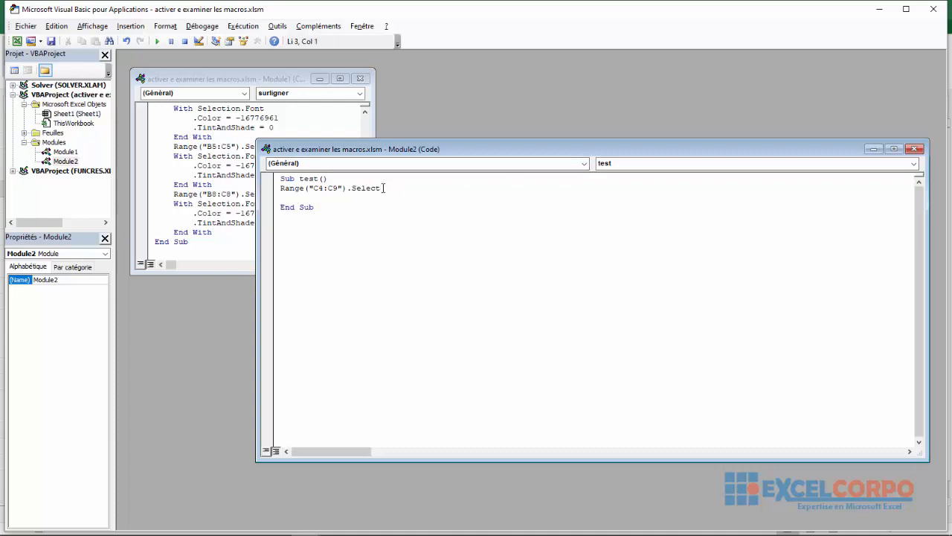
{"action": "type", "text": "selection.font.bold"}
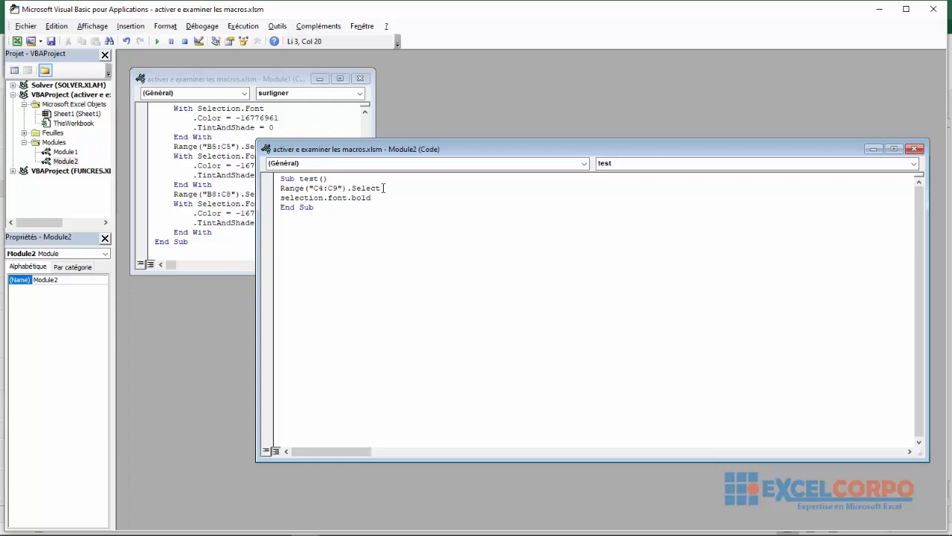
{"action": "type", "text": " ="}
{"action": "type", "text": " tri"}
{"action": "type", "text": "ue"}
{"action": "left_click", "coordinate": [331, 213]}
Step: Return to the worksheet, select the test macro in the macro list, and close the list without running it
{"action": "key", "text": "alt+F11"}
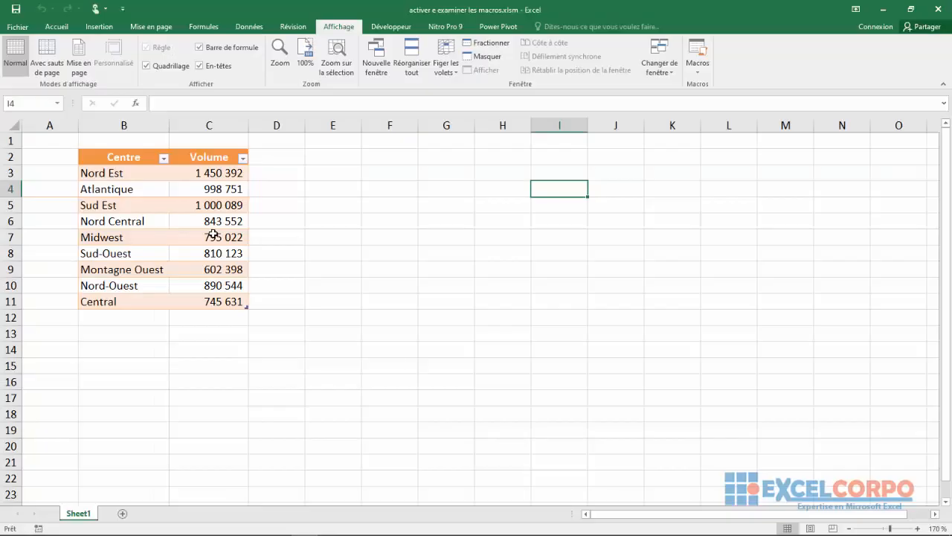
{"action": "left_click", "coordinate": [698, 70]}
{"action": "left_click", "coordinate": [707, 86]}
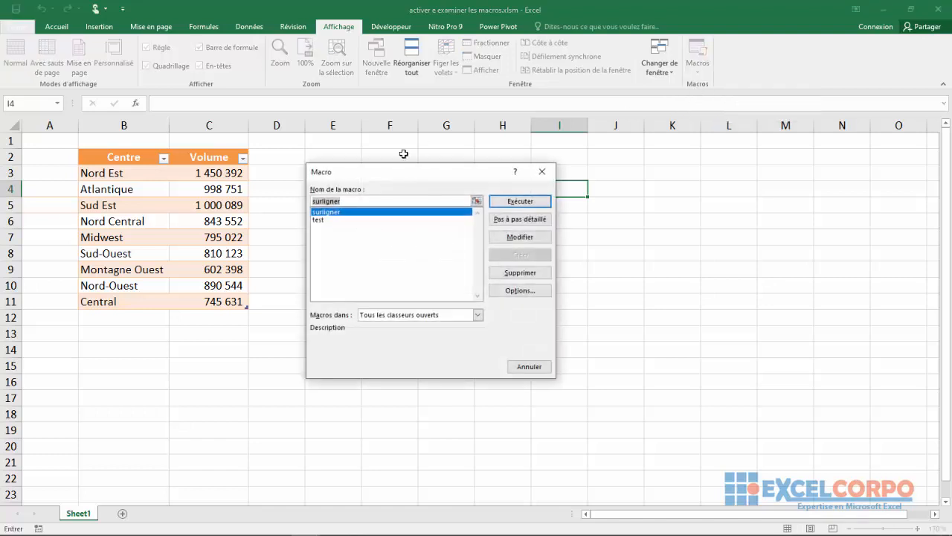
{"action": "left_click", "coordinate": [323, 221]}
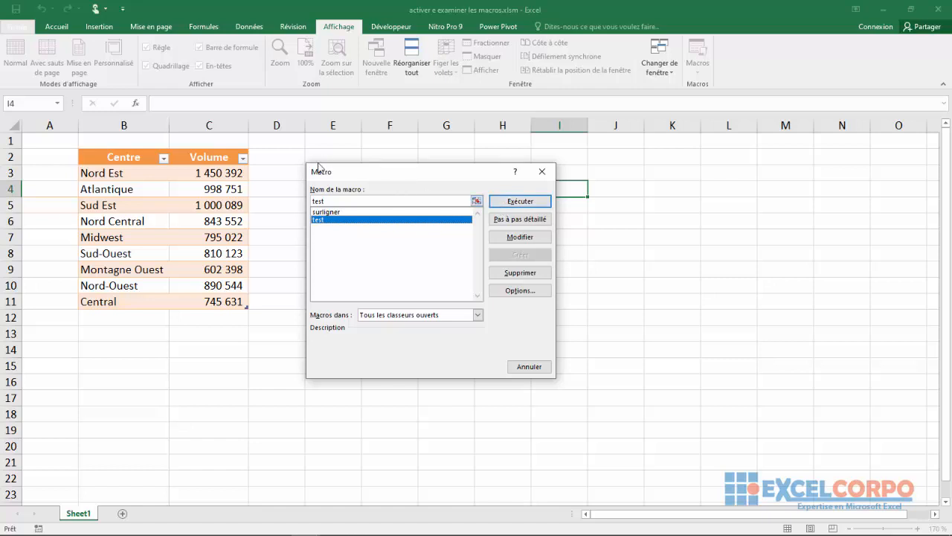
{"action": "left_click", "coordinate": [542, 171]}
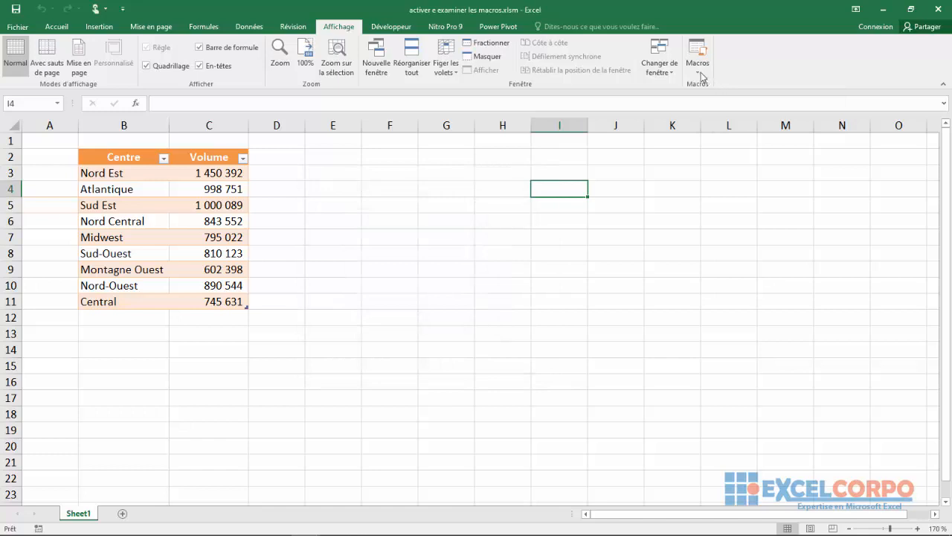
{"action": "left_click", "coordinate": [614, 175]}
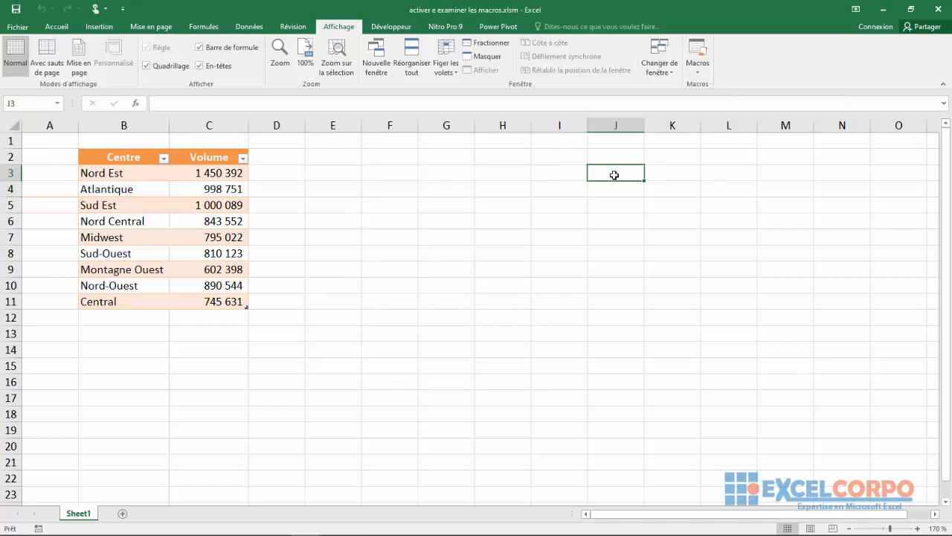
Step: Run the test macro from the macro list and deselect the table range
{"action": "key", "text": "alt"}
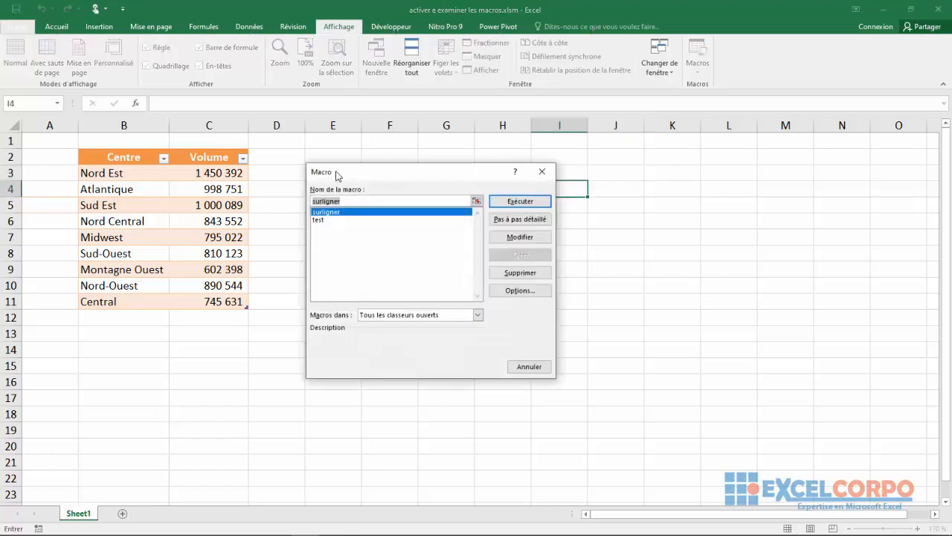
{"action": "left_click", "coordinate": [320, 222]}
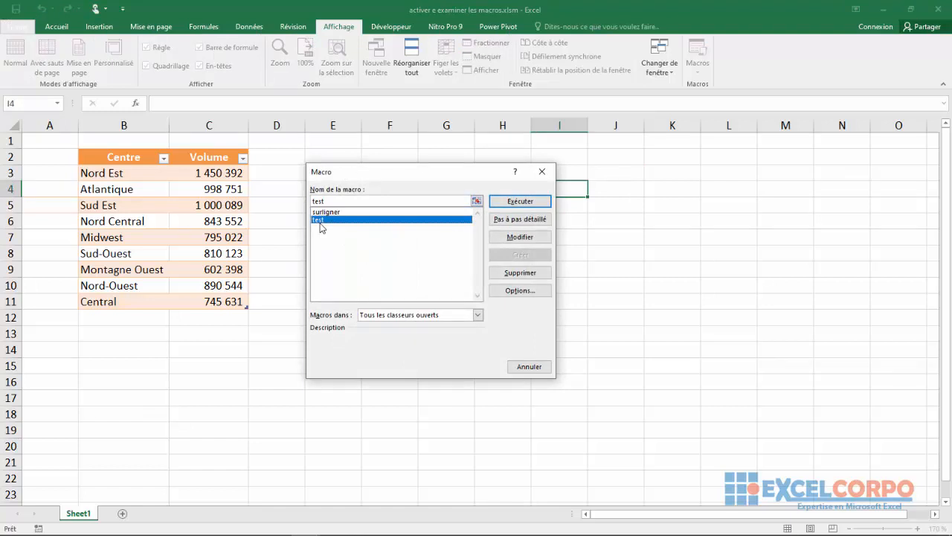
{"action": "left_click", "coordinate": [514, 202]}
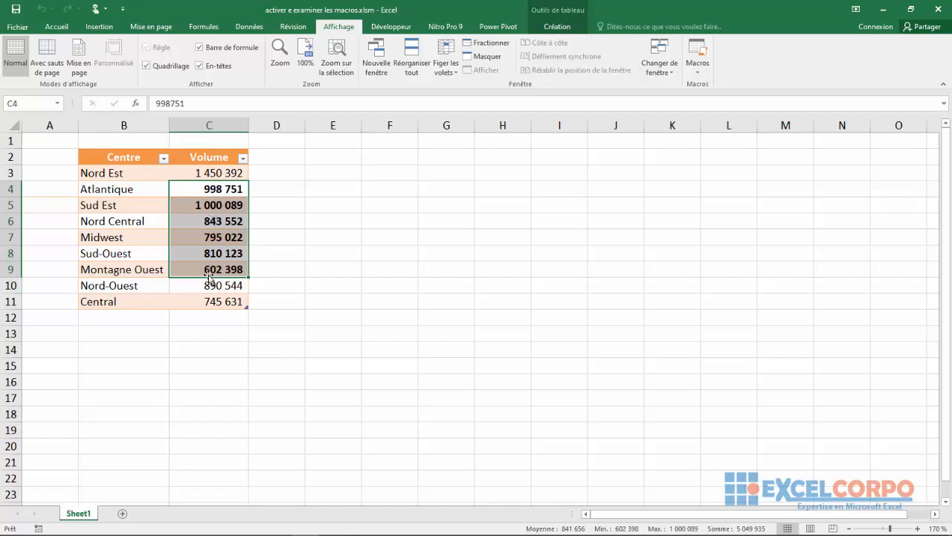
{"action": "left_click", "coordinate": [373, 256]}
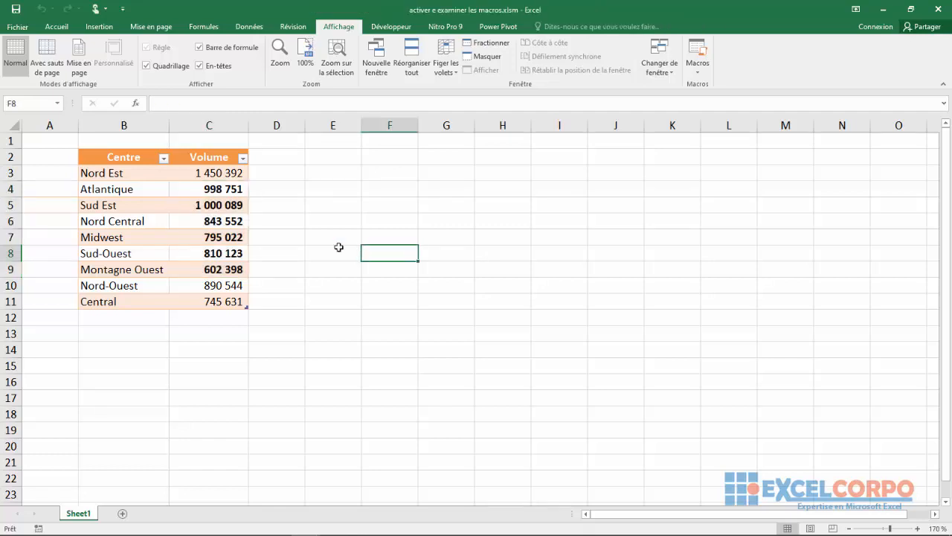
Step: Run the surligner macro from the macro list
{"action": "left_click", "coordinate": [698, 70]}
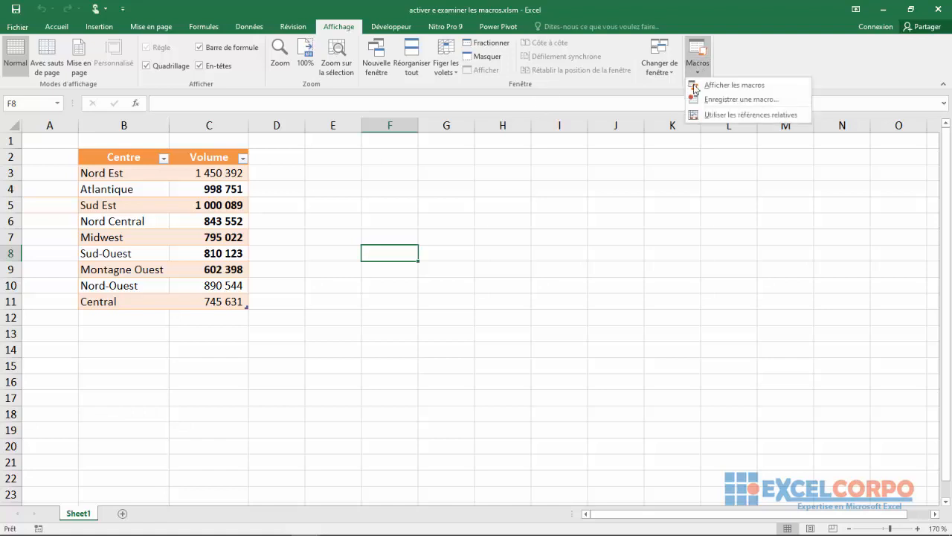
{"action": "left_click", "coordinate": [712, 90]}
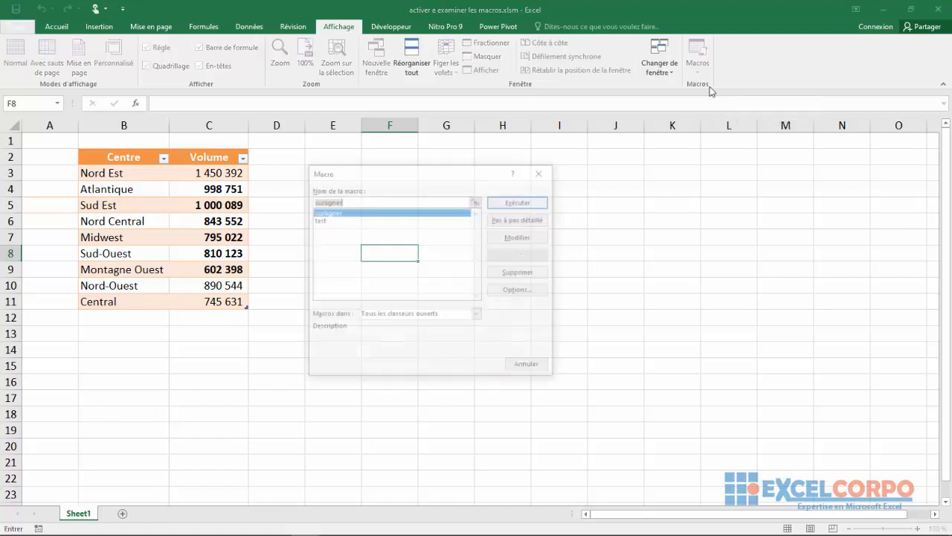
{"action": "left_click", "coordinate": [381, 203]}
{"action": "left_click", "coordinate": [358, 213]}
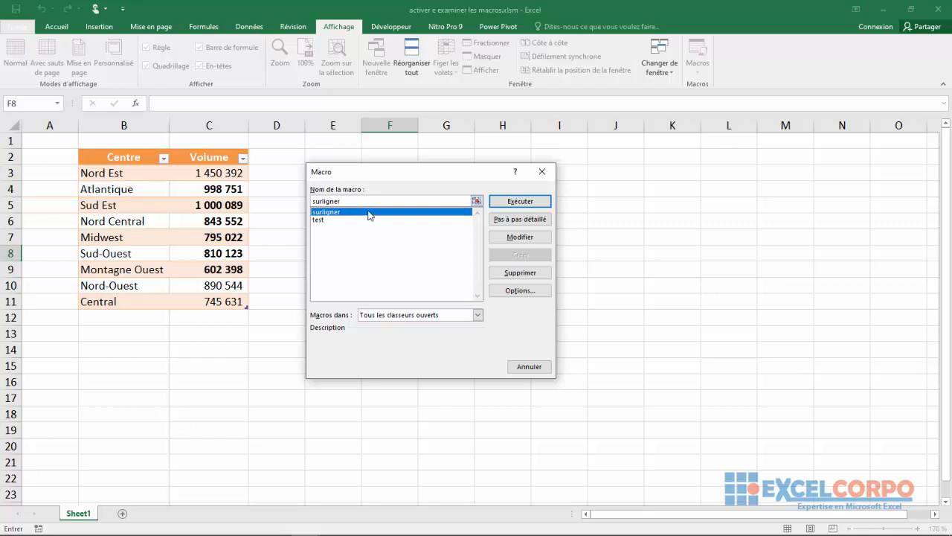
{"action": "left_click", "coordinate": [519, 201]}
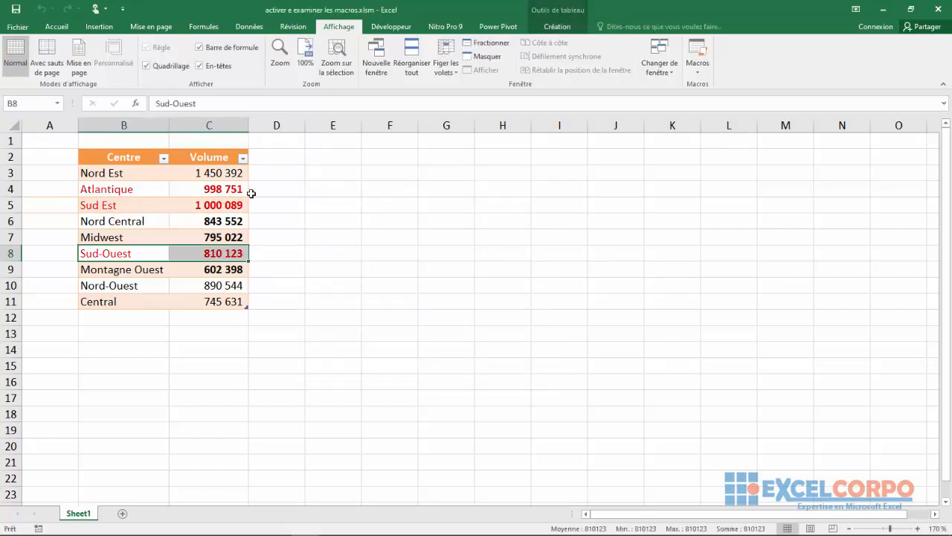
Step: Open the Visual Basic editor, move the Module2 code window aside and maximize Module1 to view the surligner code
{"action": "left_click", "coordinate": [700, 78]}
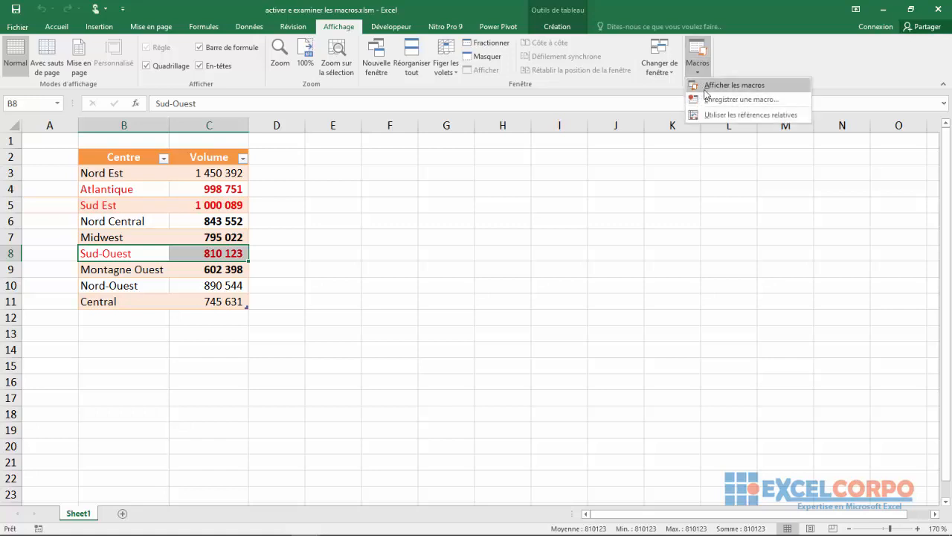
{"action": "left_click", "coordinate": [714, 85]}
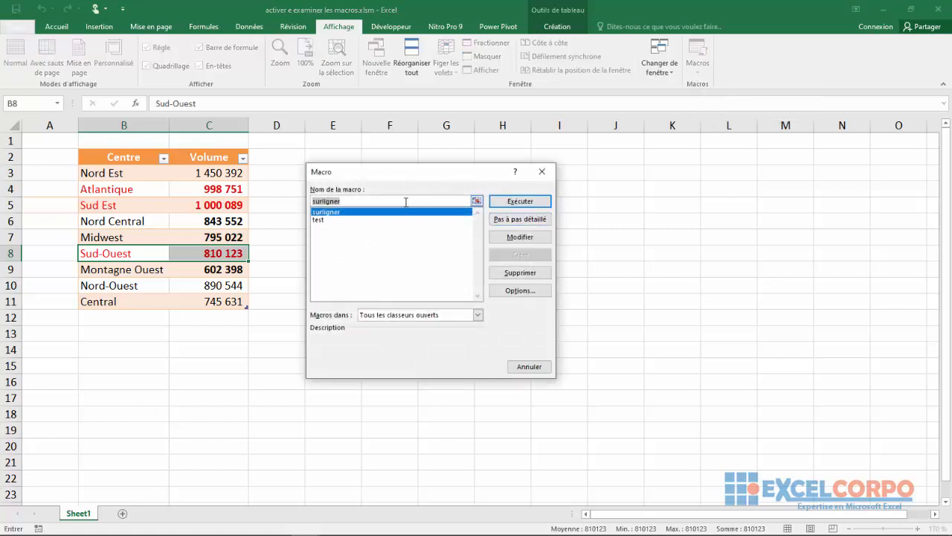
{"action": "left_click", "coordinate": [520, 238]}
{"action": "left_click", "coordinate": [386, 28]}
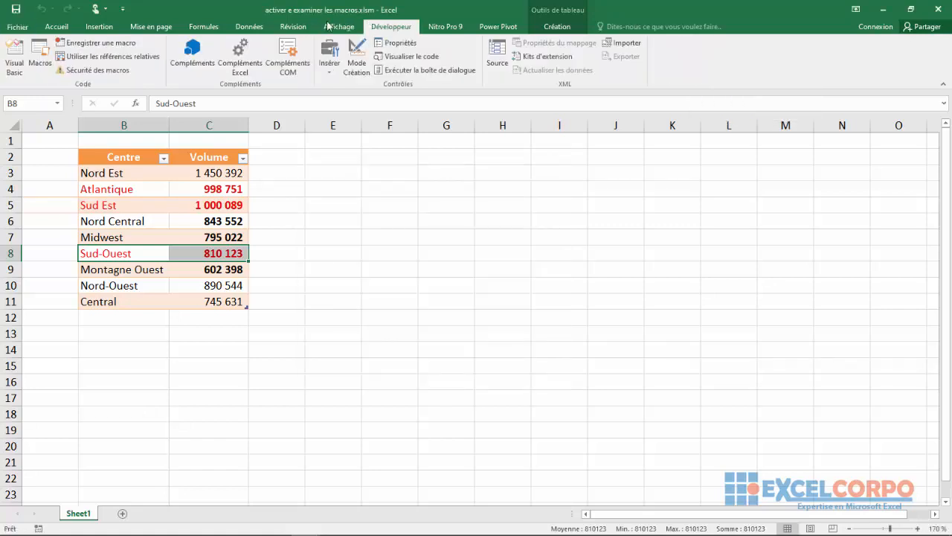
{"action": "left_click", "coordinate": [15, 54]}
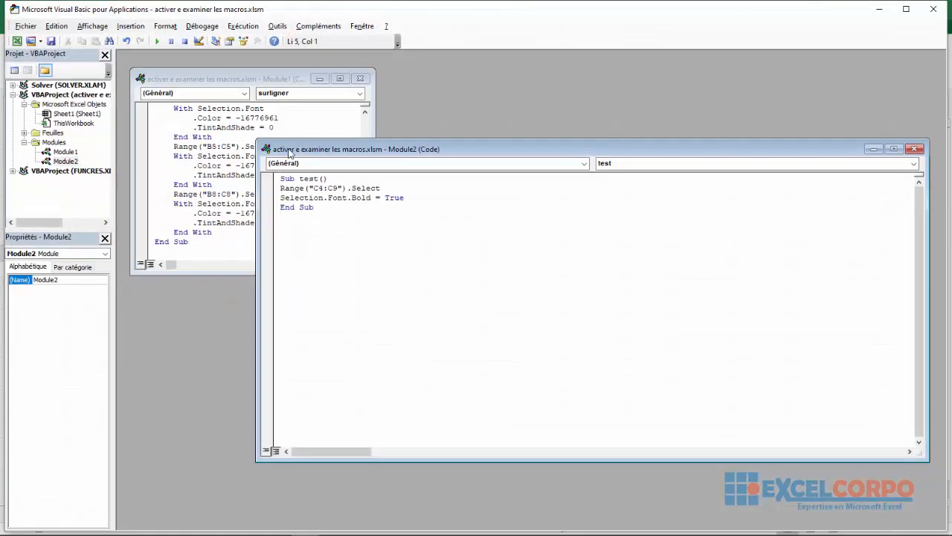
{"action": "left_click_drag", "start_coordinate": [574, 149], "coordinate": [766, 163]}
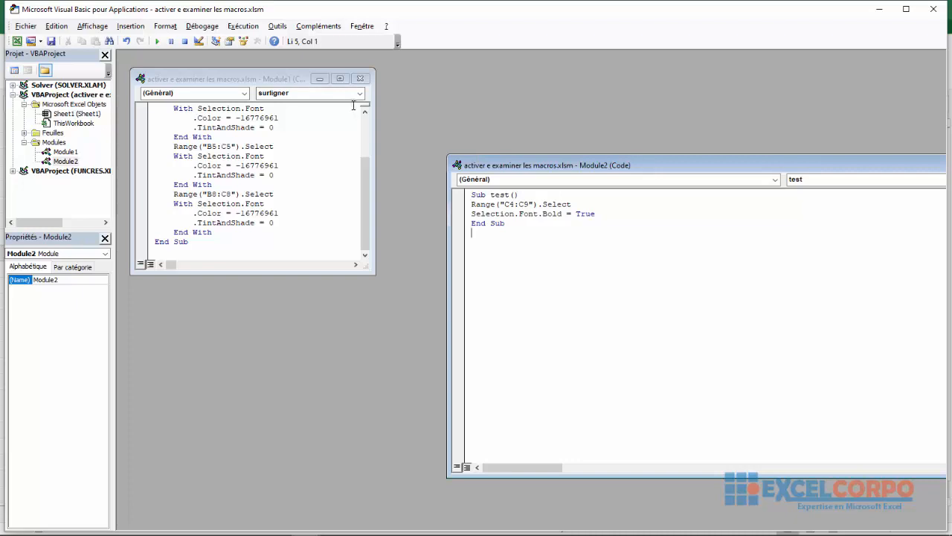
{"action": "left_click", "coordinate": [345, 79]}
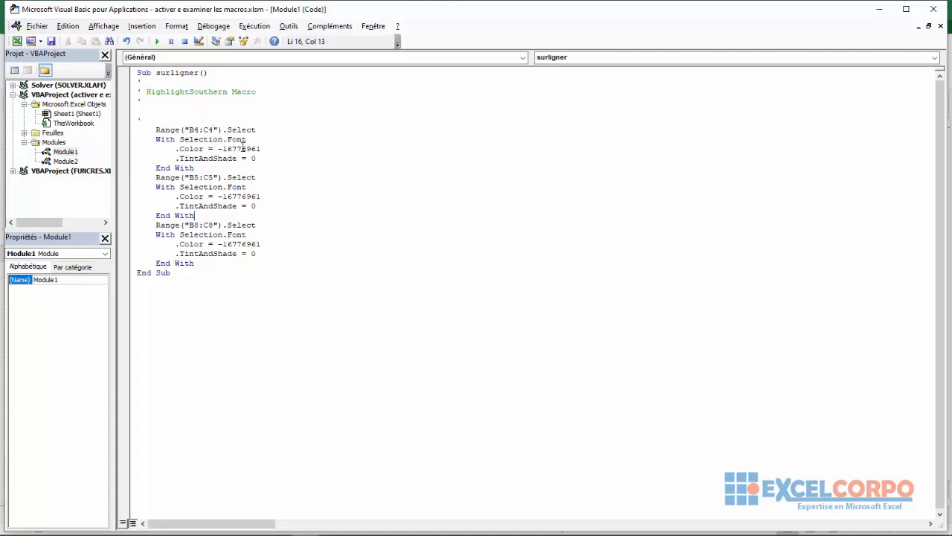
Step: Compare the surligner code with the worksheet table, checking the formatting of cells C6, C7 and C8
{"action": "mouse_move", "coordinate": [306, 533]}
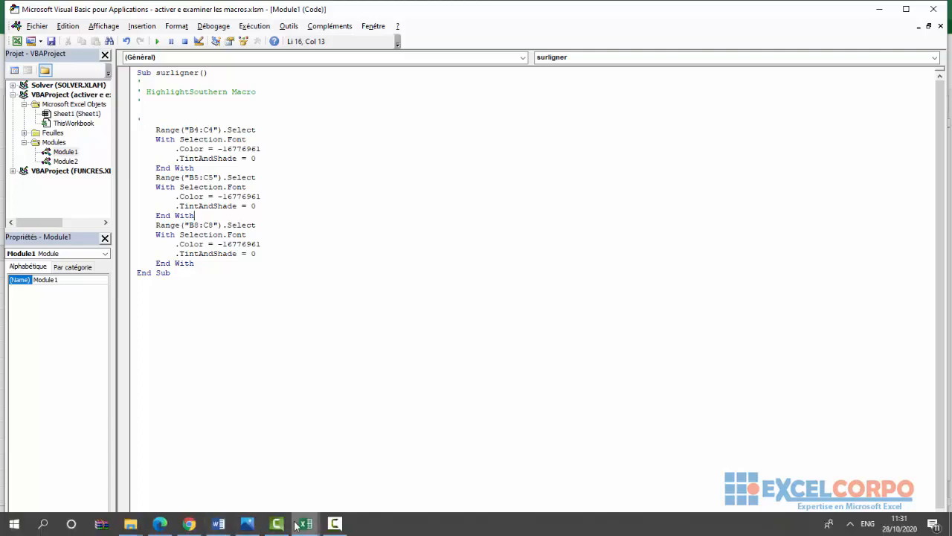
{"action": "left_click", "coordinate": [217, 478]}
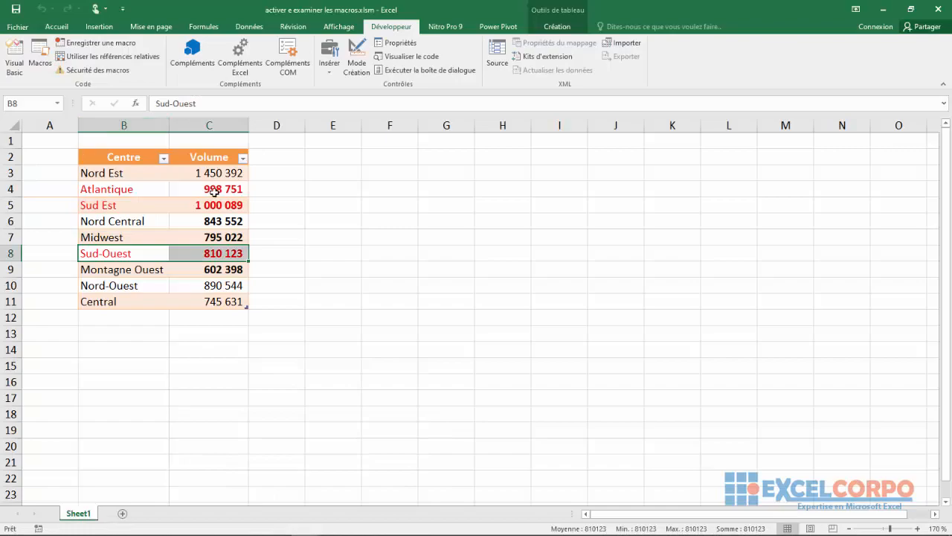
{"action": "key", "text": "alt+F11"}
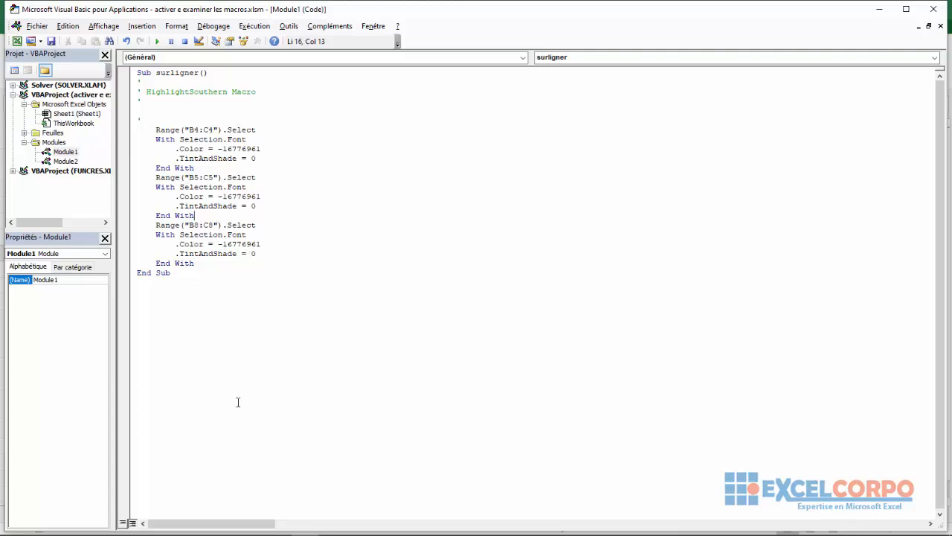
{"action": "mouse_move", "coordinate": [280, 530]}
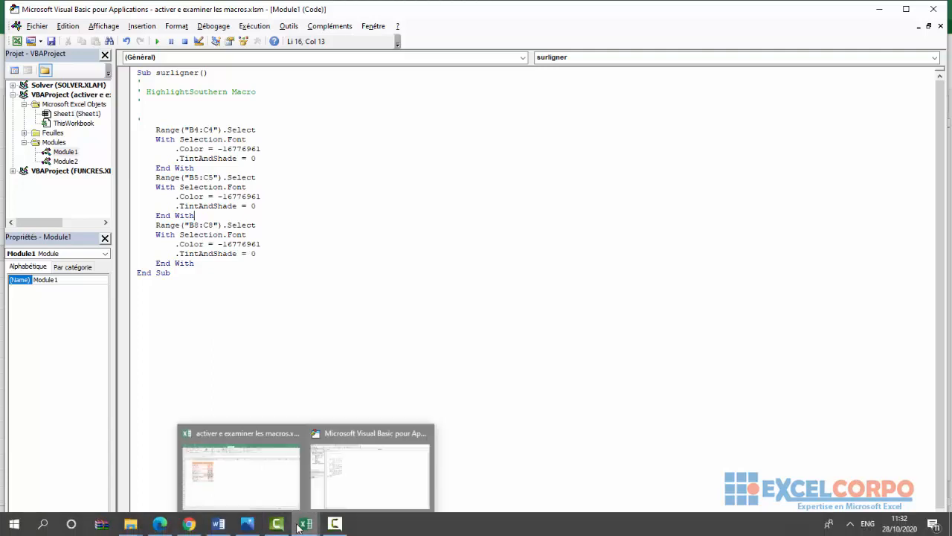
{"action": "left_click", "coordinate": [242, 467]}
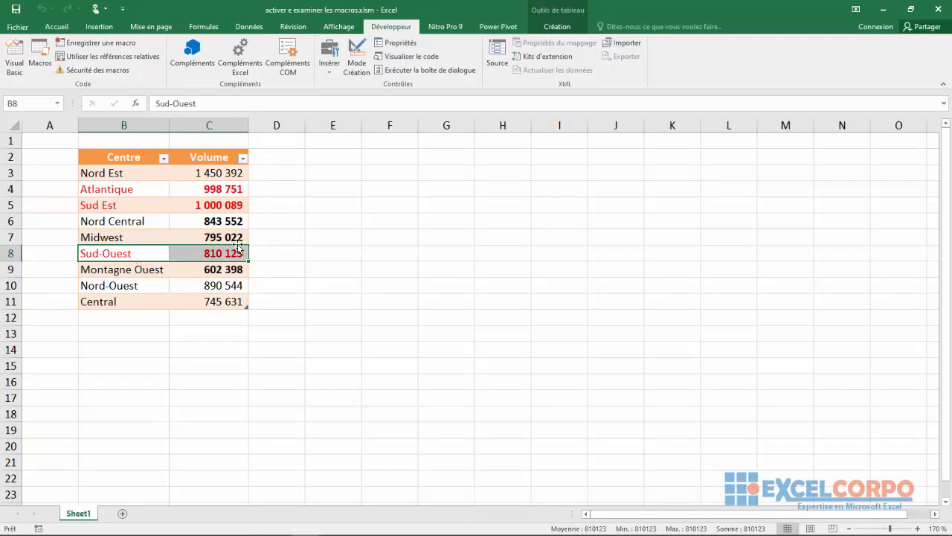
{"action": "left_click", "coordinate": [320, 313]}
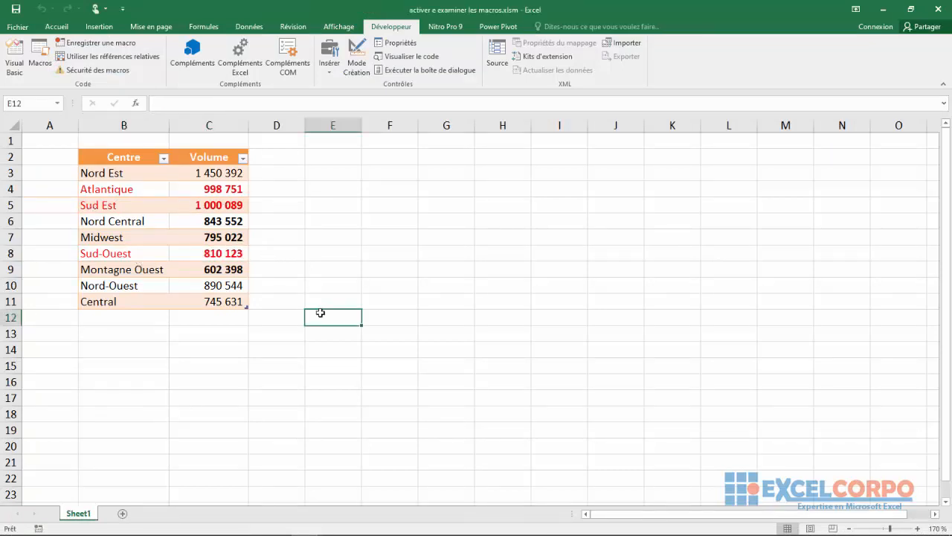
{"action": "left_click", "coordinate": [216, 223]}
{"action": "left_click", "coordinate": [226, 252]}
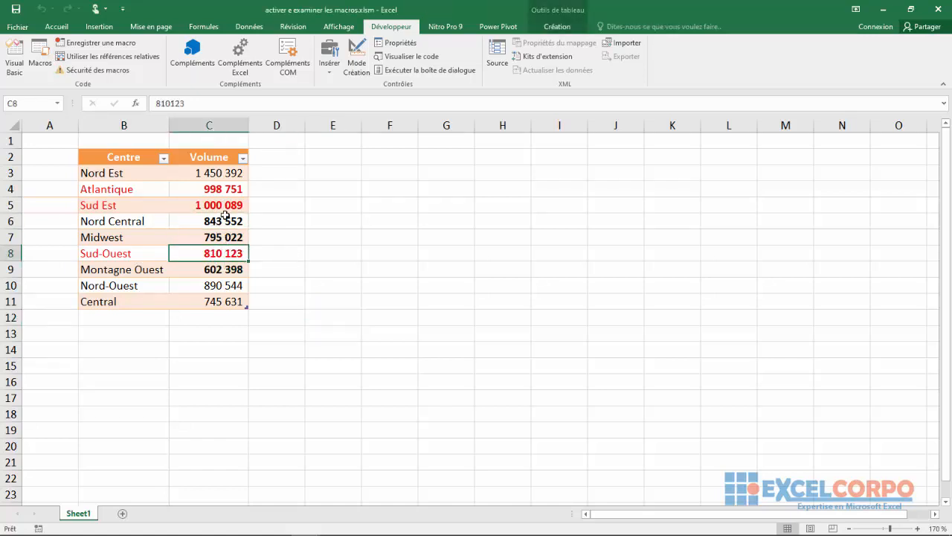
{"action": "left_click", "coordinate": [225, 216]}
{"action": "left_click", "coordinate": [223, 233]}
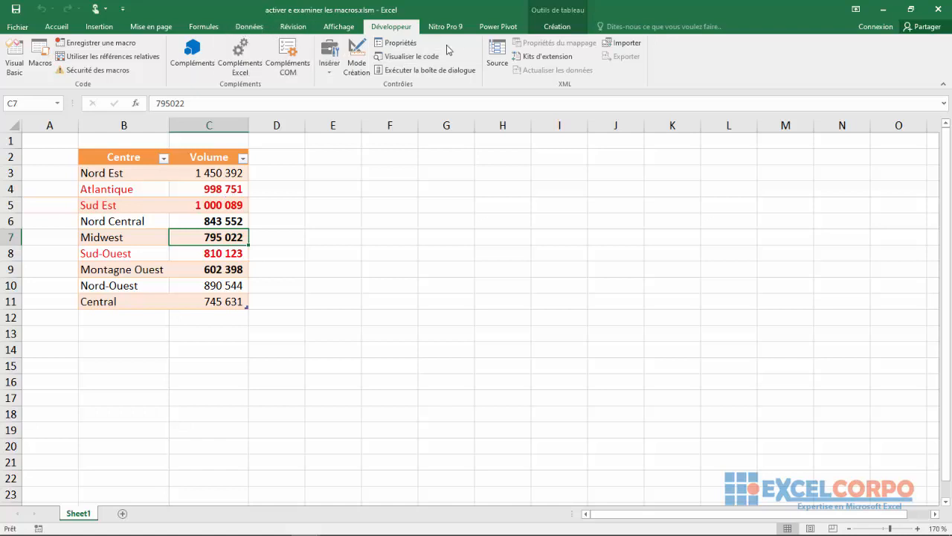
Step: Open the surligner macro for editing and change the font color value for B4:C4 to 16776961
{"action": "left_click", "coordinate": [335, 30]}
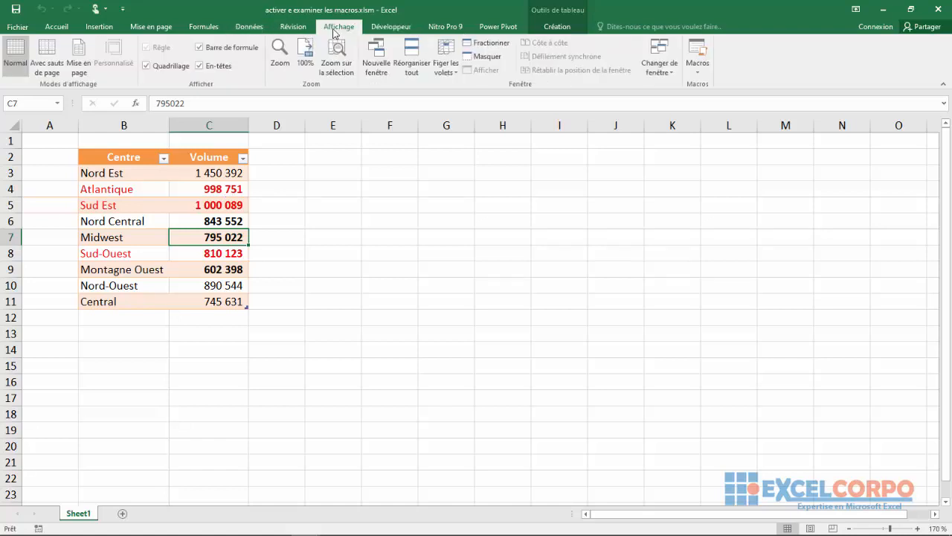
{"action": "left_click", "coordinate": [697, 70]}
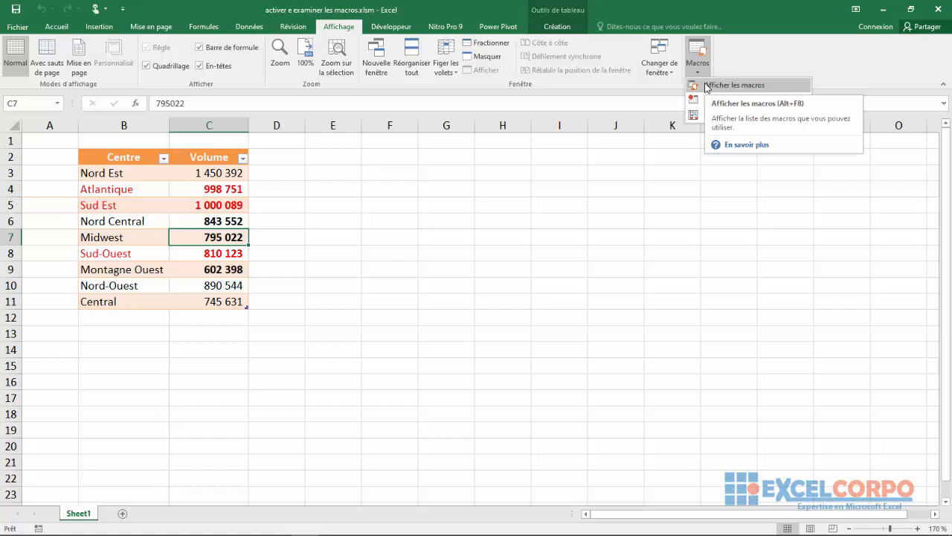
{"action": "left_click", "coordinate": [706, 86]}
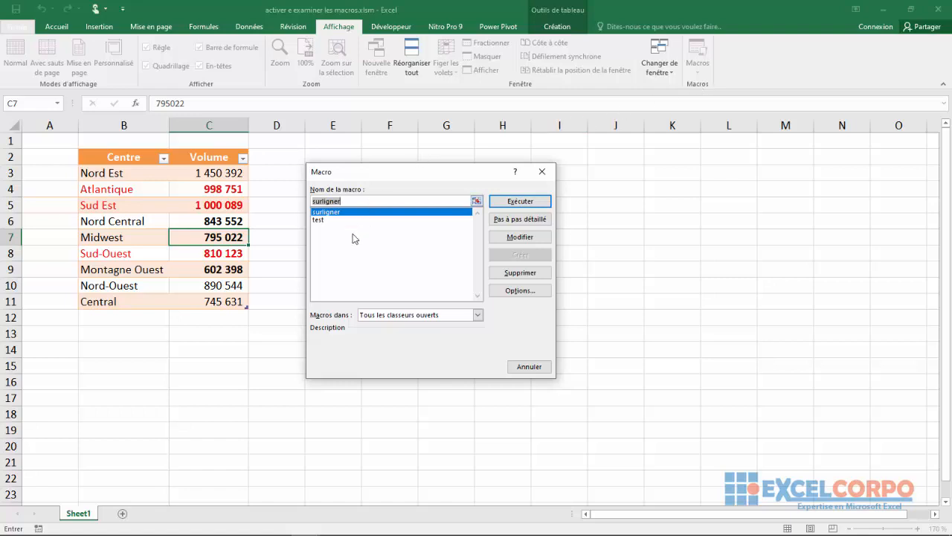
{"action": "left_click", "coordinate": [516, 246]}
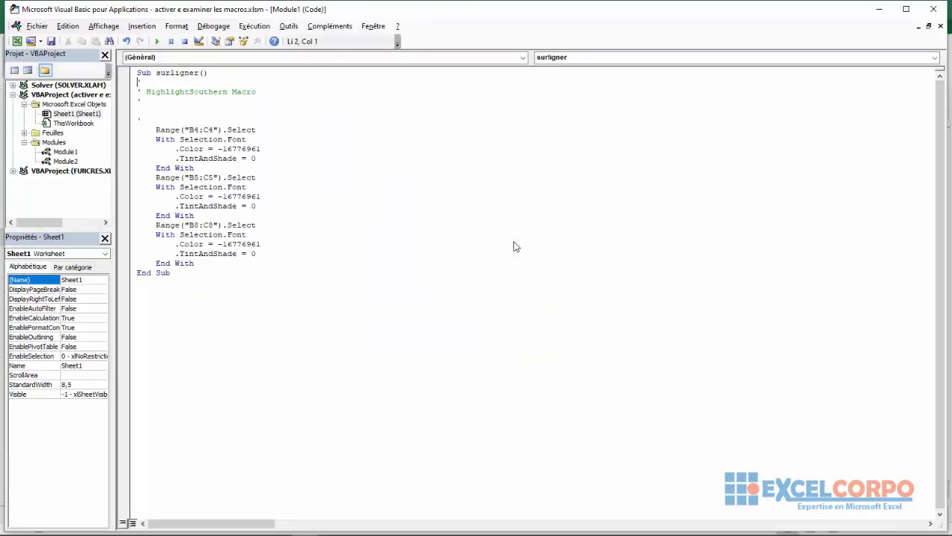
{"action": "left_click", "coordinate": [224, 149]}
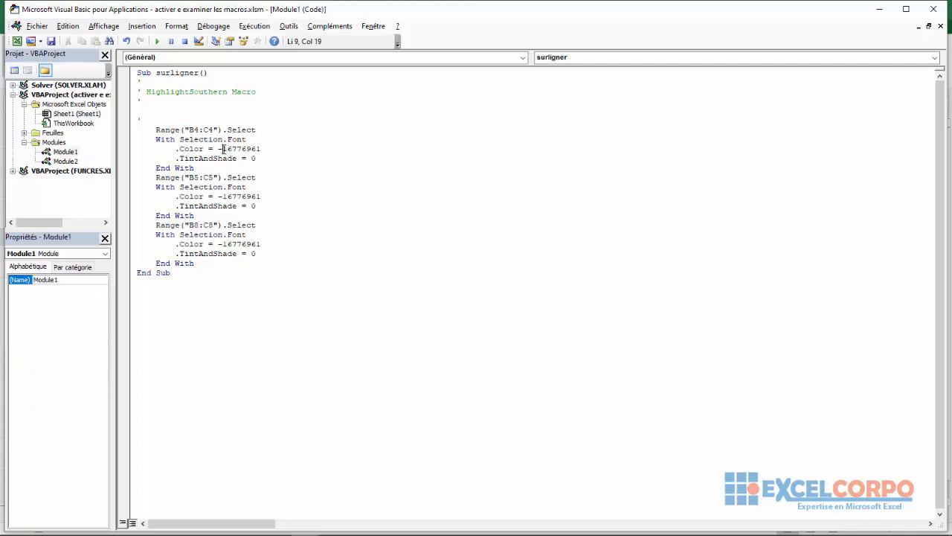
{"action": "key", "text": "BackSpace"}
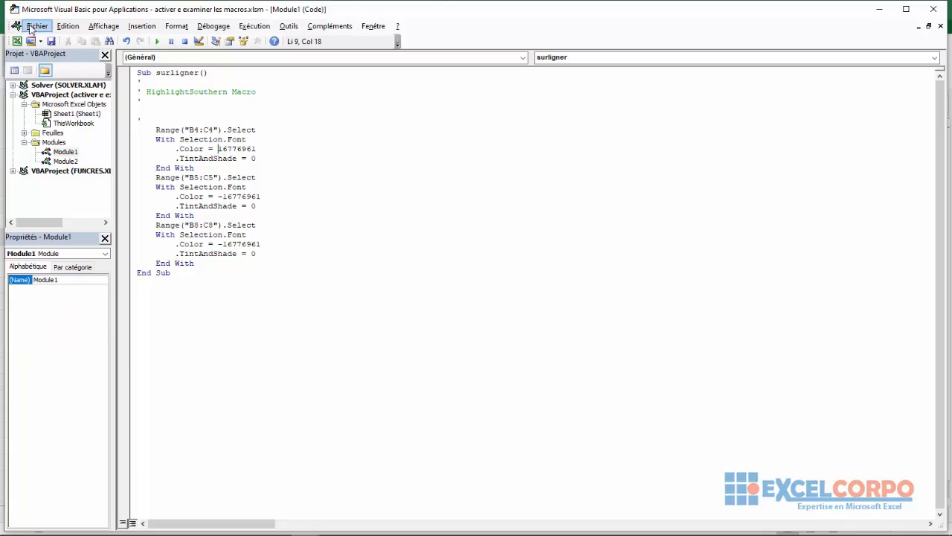
Step: Close the Visual Basic editor and return to the worksheet
{"action": "left_click", "coordinate": [31, 29]}
{"action": "left_click", "coordinate": [417, 215]}
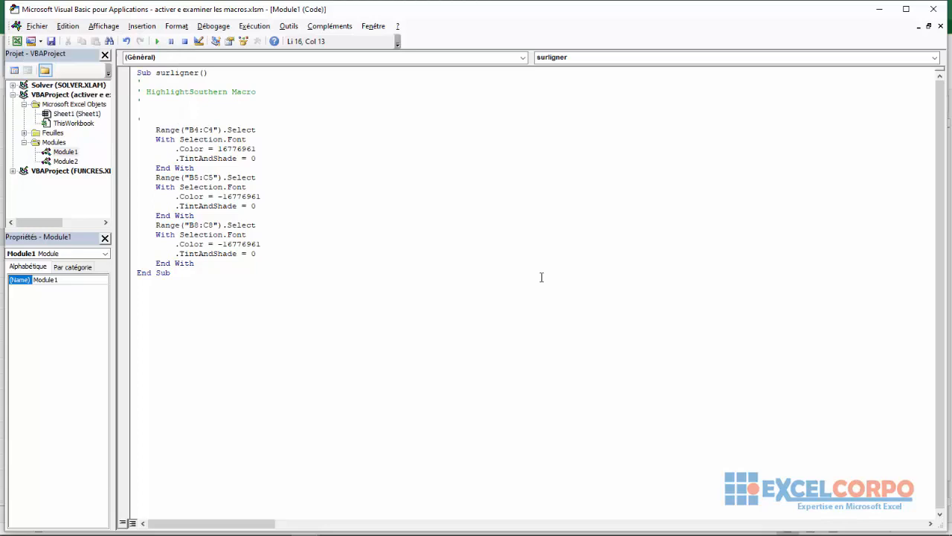
{"action": "left_click", "coordinate": [37, 26]}
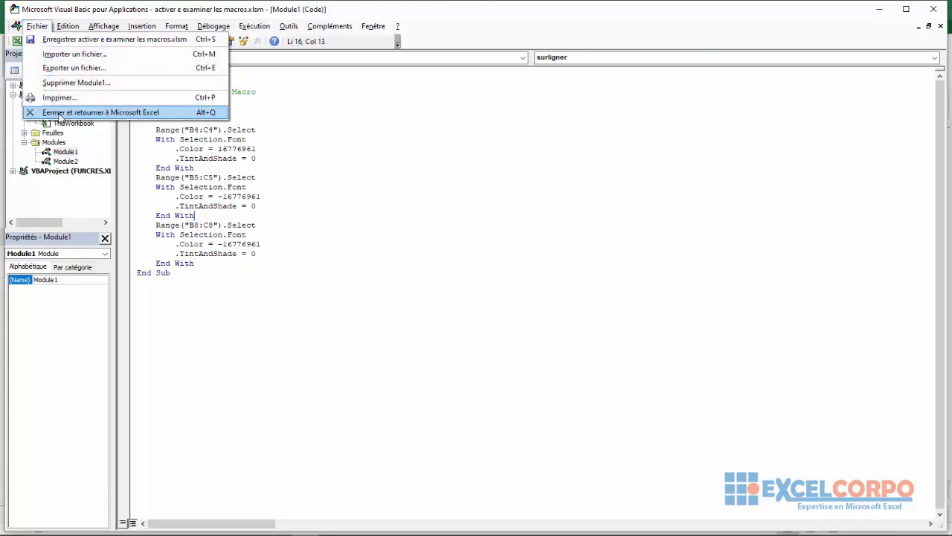
{"action": "left_click", "coordinate": [60, 113]}
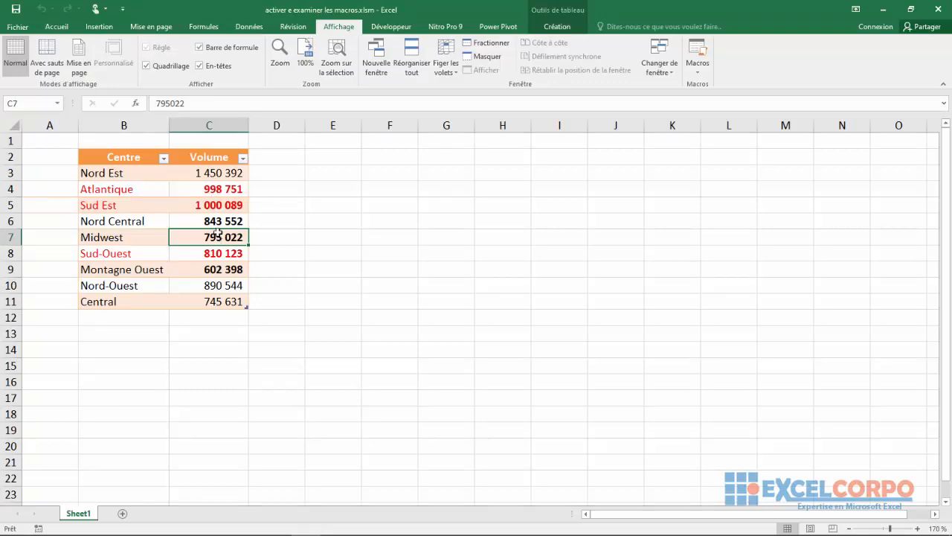
Step: Run the edited surligner macro from the macro list and select cell D4 beside the table
{"action": "left_click", "coordinate": [701, 75]}
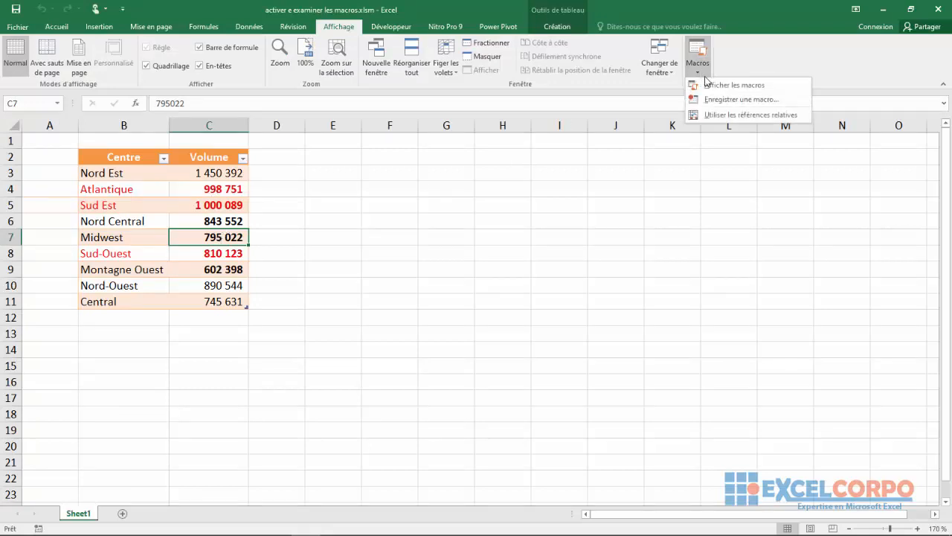
{"action": "left_click", "coordinate": [714, 86]}
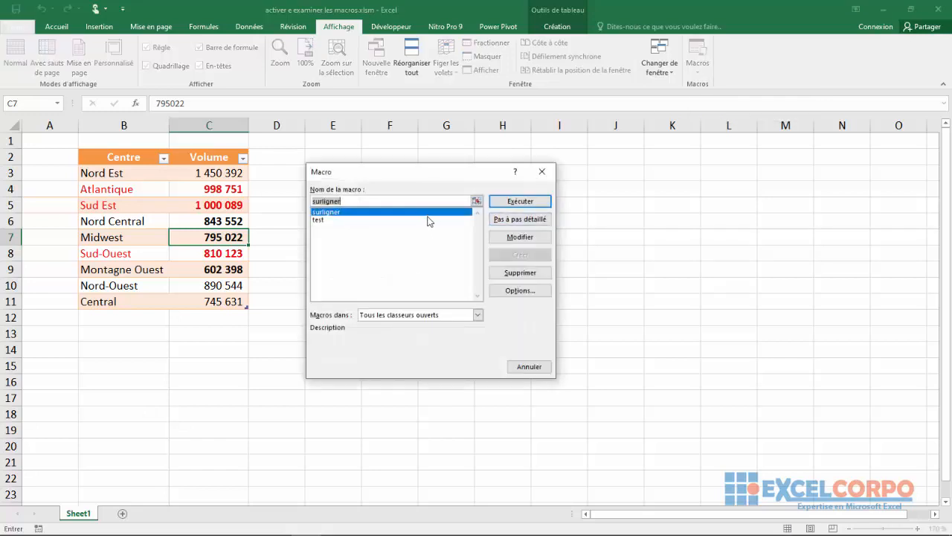
{"action": "left_click", "coordinate": [521, 201]}
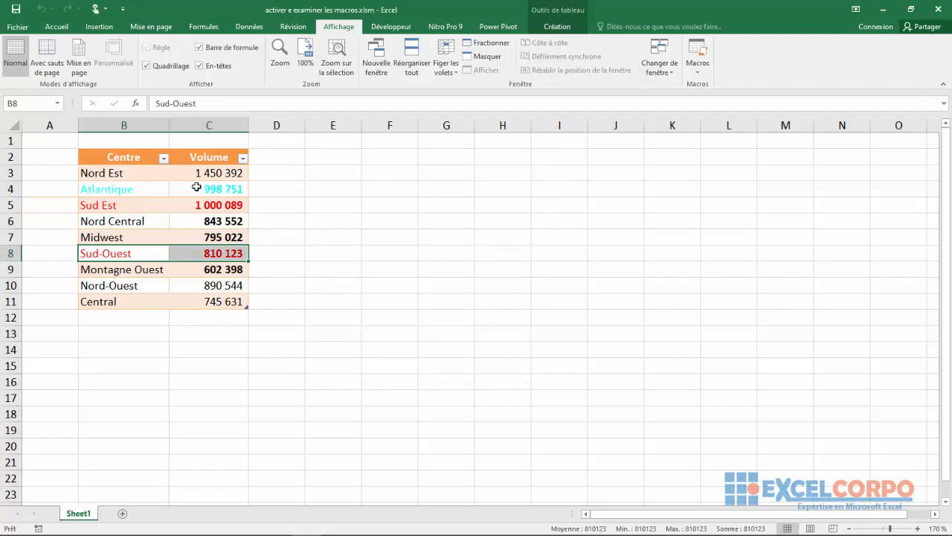
{"action": "left_click", "coordinate": [283, 189]}
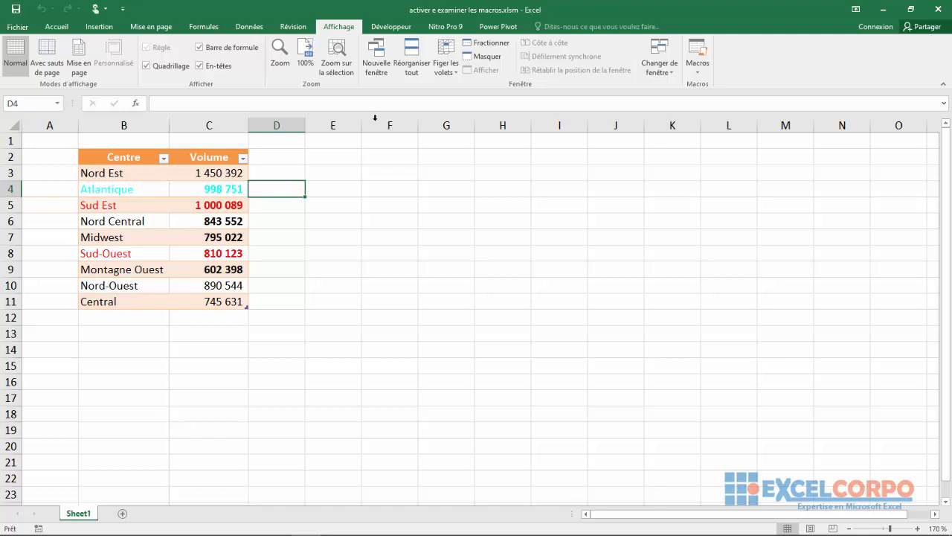
Step: Start the surligner macro from the macro list in step-by-step execution mode
{"action": "left_click", "coordinate": [709, 75]}
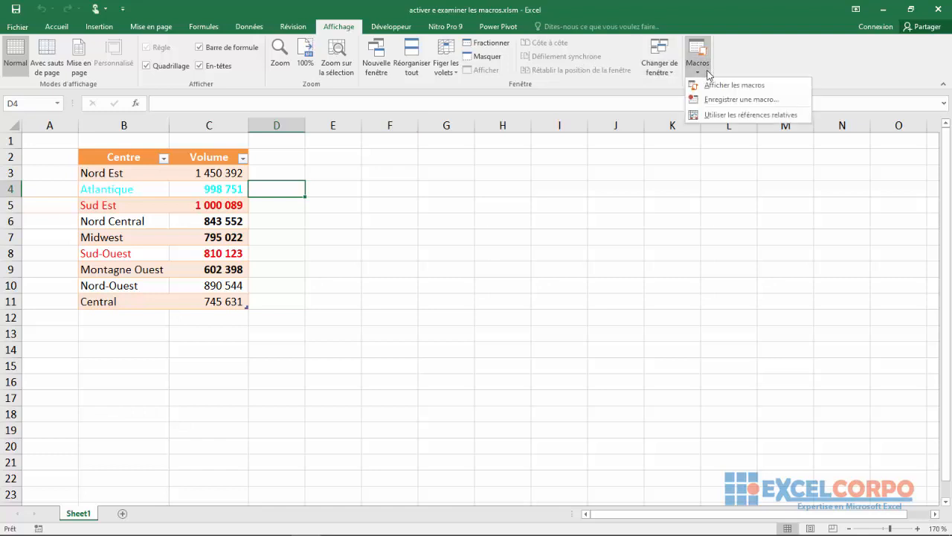
{"action": "left_click", "coordinate": [714, 87]}
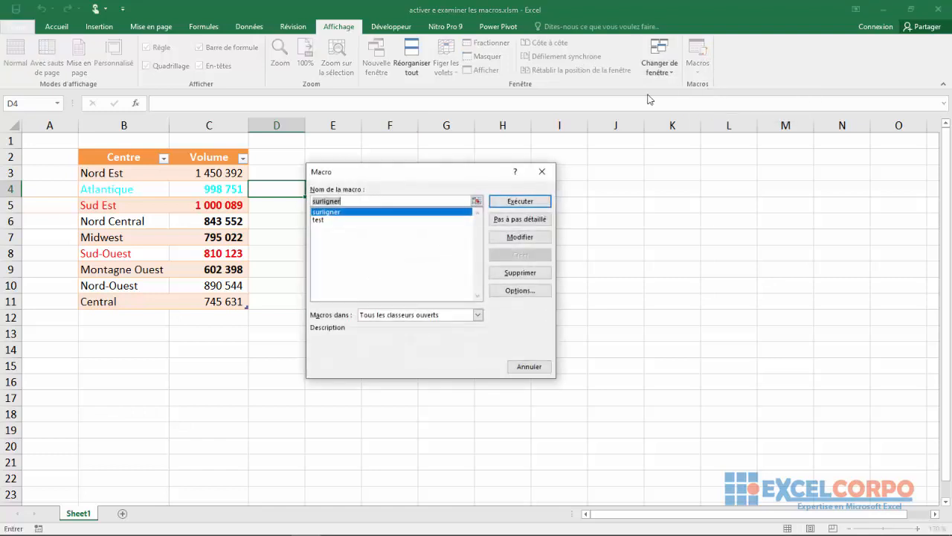
{"action": "left_click", "coordinate": [353, 215]}
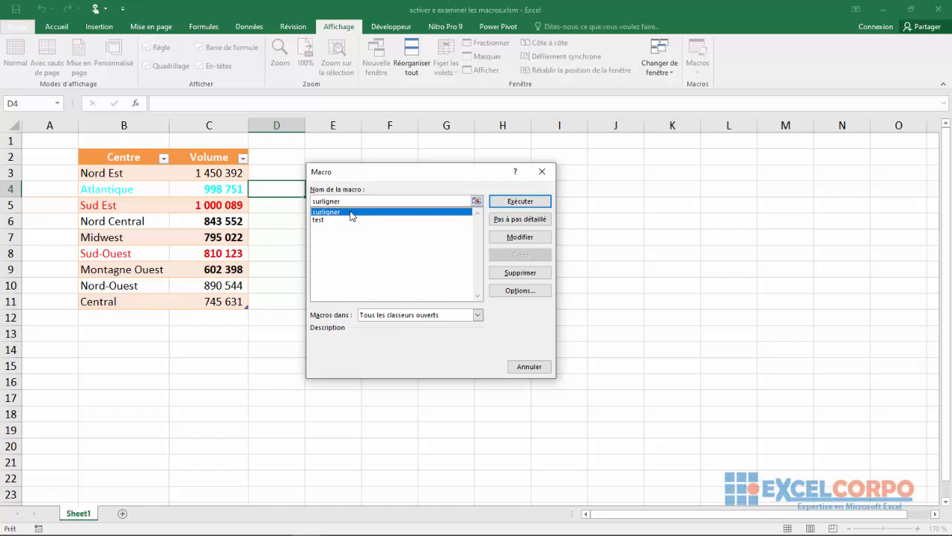
{"action": "left_click", "coordinate": [511, 223]}
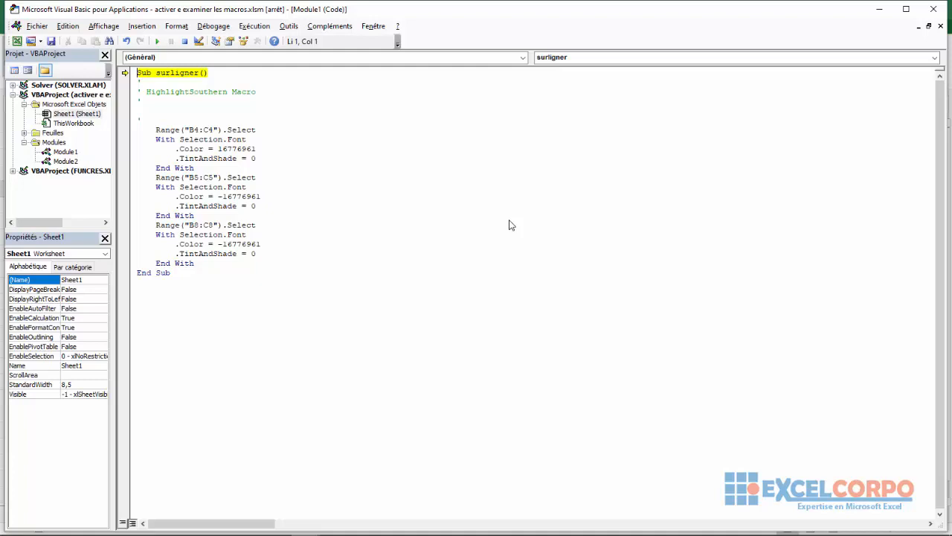
Step: Step through the surligner code line by line up to the font color line for B5:C5
{"action": "key", "text": "F8"}
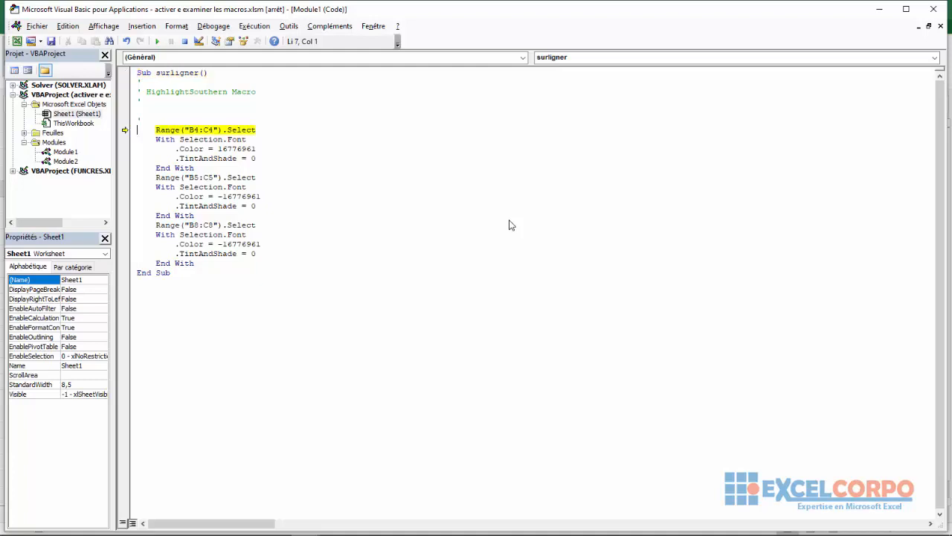
{"action": "key", "text": "F8"}
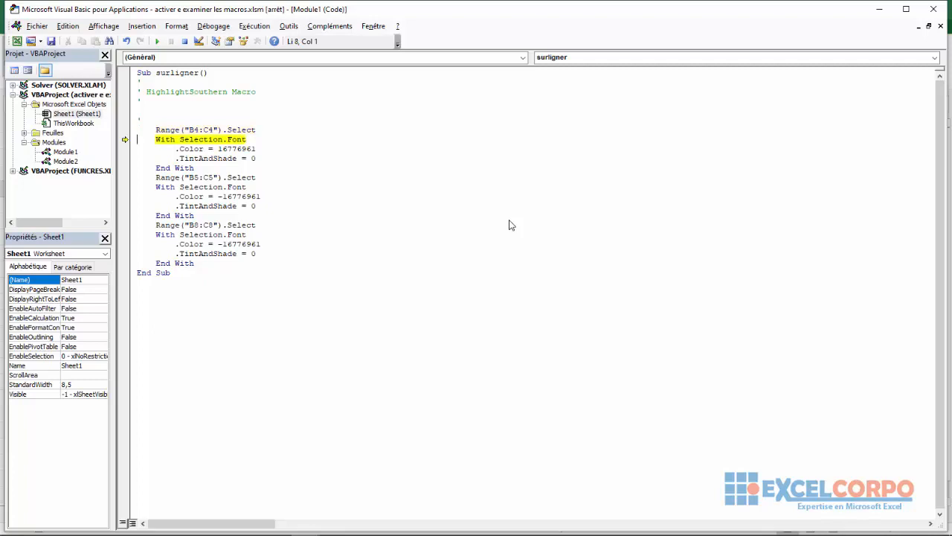
{"action": "key", "text": "F8"}
{"action": "key", "text": "F8"}
{"action": "key", "text": "F8"}
{"action": "key", "text": "F8"}
{"action": "key", "text": "F8"}
{"action": "key", "text": "F8"}
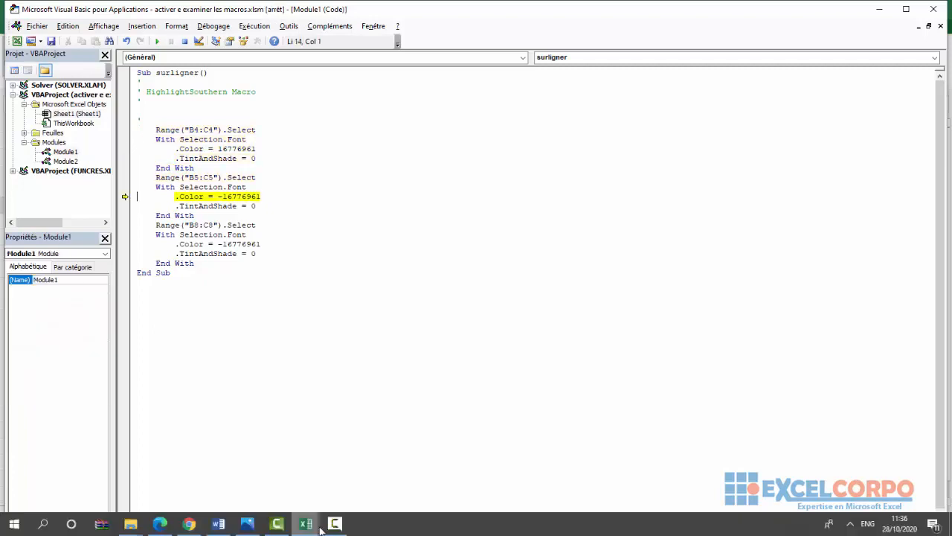
Step: Check on the worksheet which range the paused macro has selected, and return to the Visual Basic editor
{"action": "mouse_move", "coordinate": [304, 522]}
{"action": "left_click", "coordinate": [251, 459]}
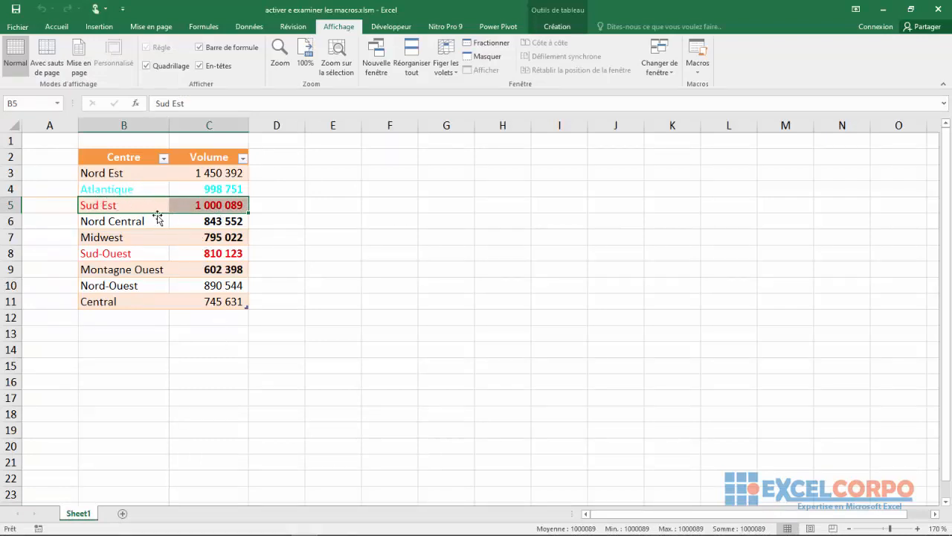
{"action": "mouse_move", "coordinate": [290, 531]}
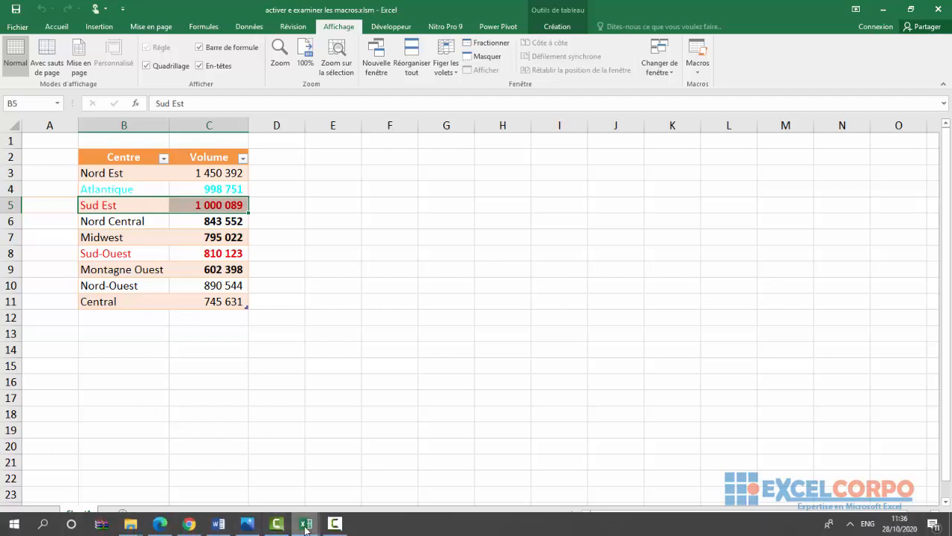
{"action": "left_click", "coordinate": [412, 460]}
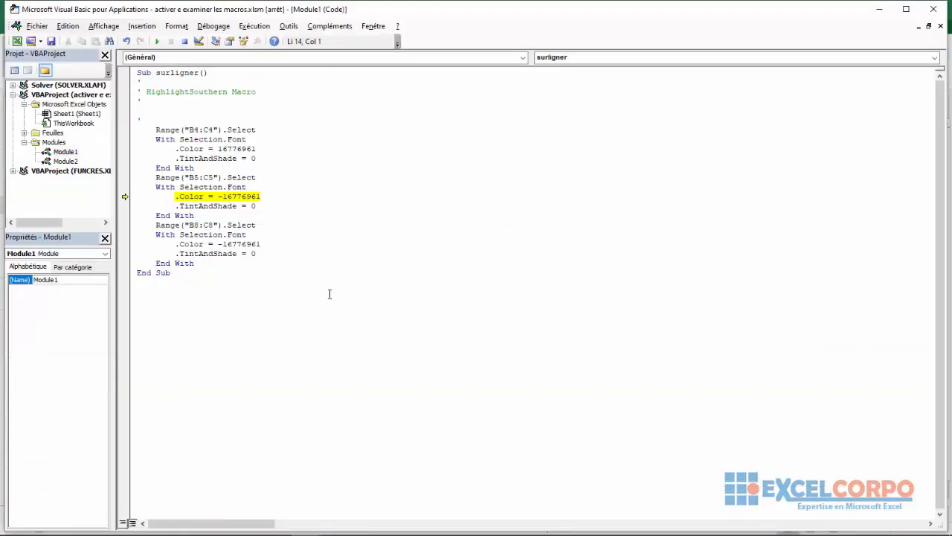
Step: Step through the remaining surligner lines, including the B8:C8 block, until execution reaches End Sub
{"action": "key", "text": "F8"}
{"action": "key", "text": "F8"}
{"action": "key", "text": "F8"}
{"action": "key", "text": "F8"}
{"action": "key", "text": "F8"}
{"action": "key", "text": "F8"}
{"action": "key", "text": "F8"}
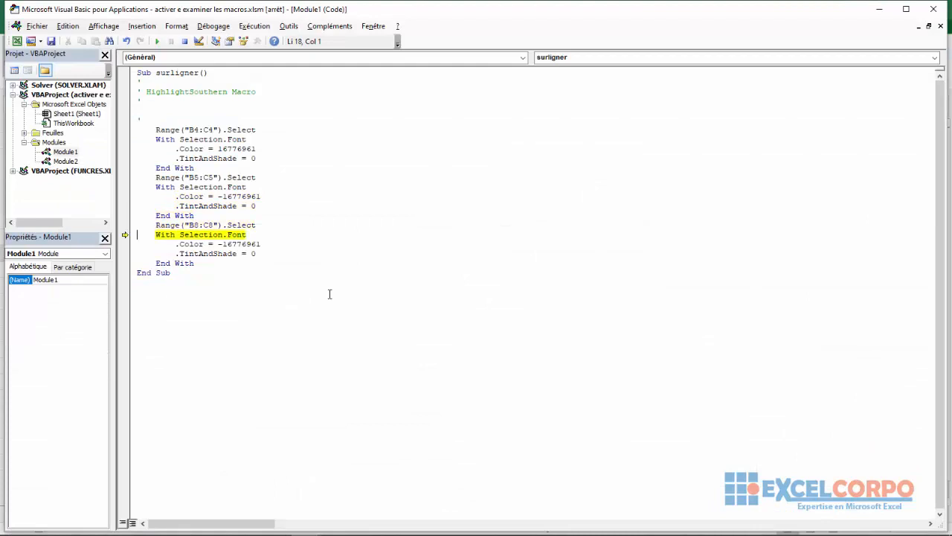
{"action": "key", "text": "F8"}
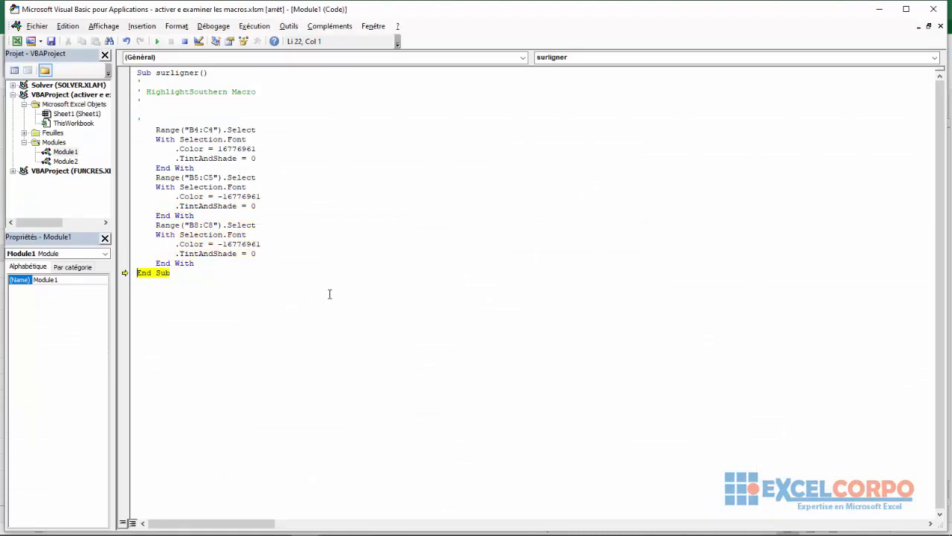
Step: Close the Visual Basic editor and return to the worksheet, accepting that the debugger is stopped
{"action": "left_click", "coordinate": [37, 27]}
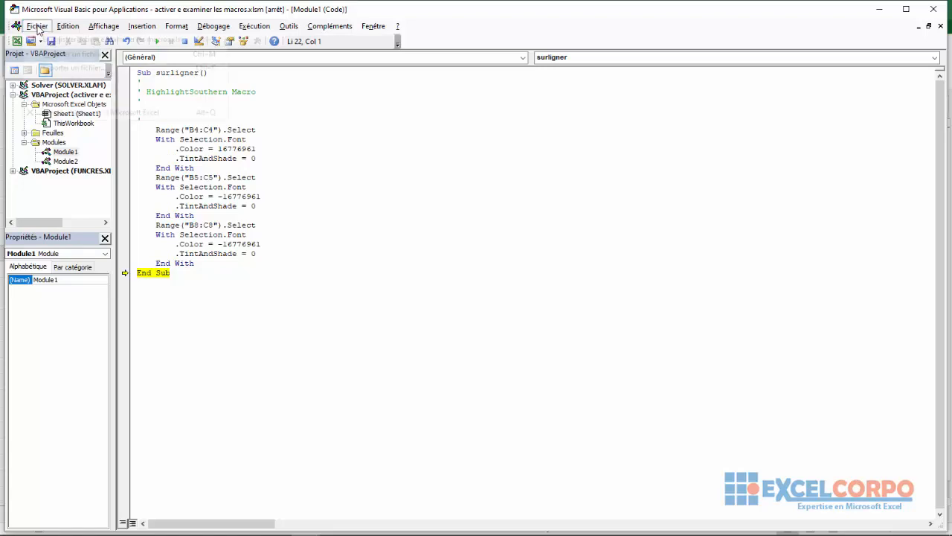
{"action": "left_click", "coordinate": [58, 111]}
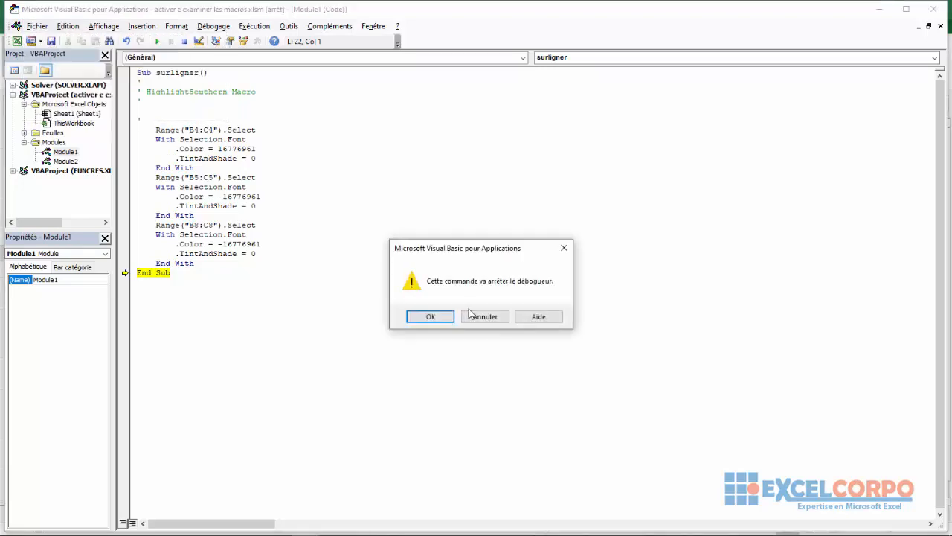
{"action": "left_click", "coordinate": [435, 319]}
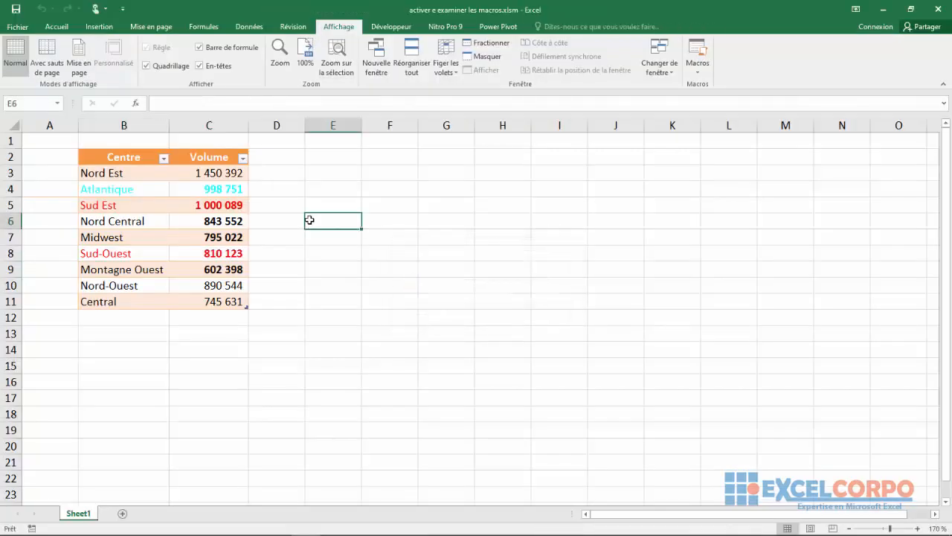